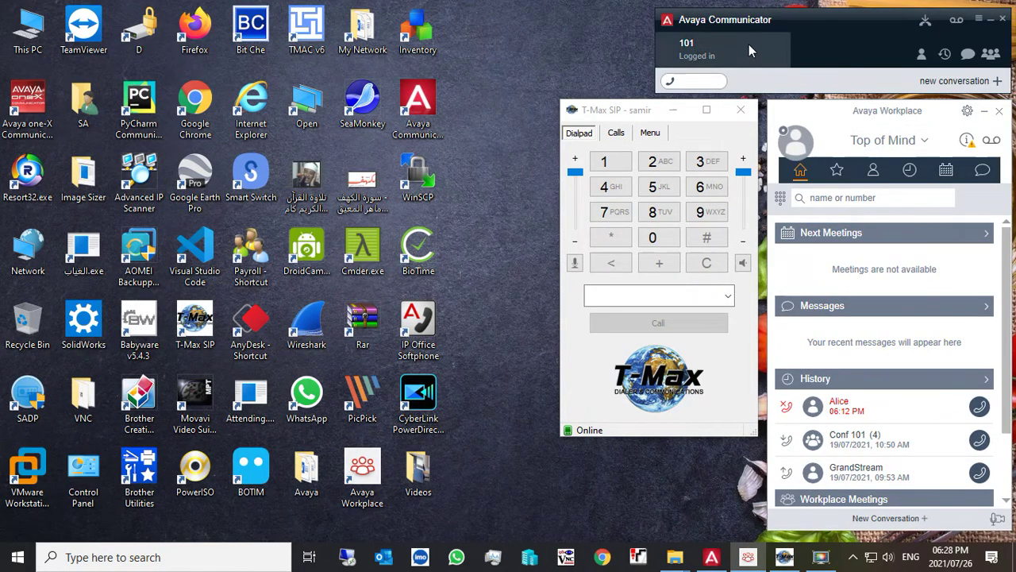
pyautogui.click(978, 18)
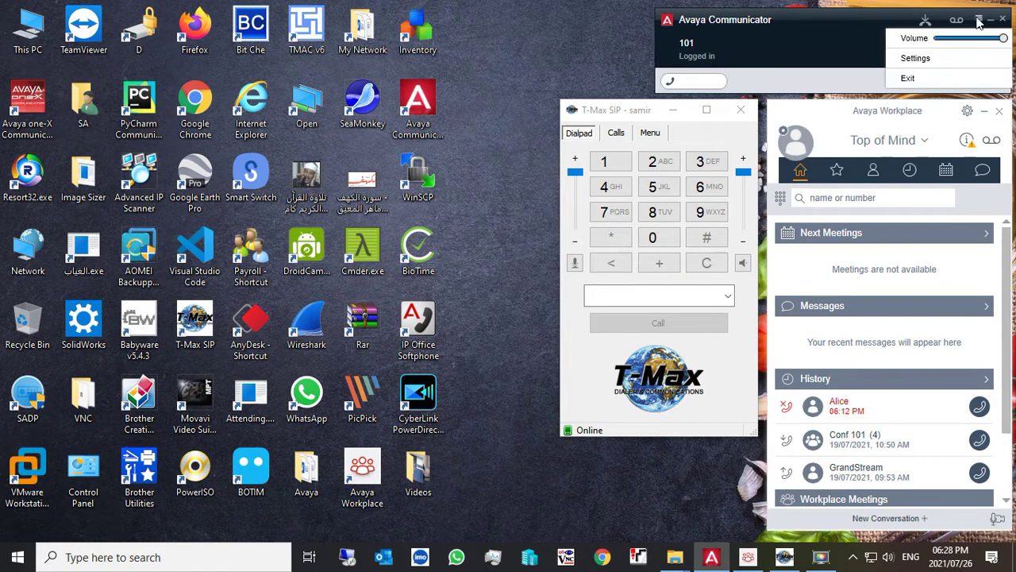
pyautogui.click(955, 67)
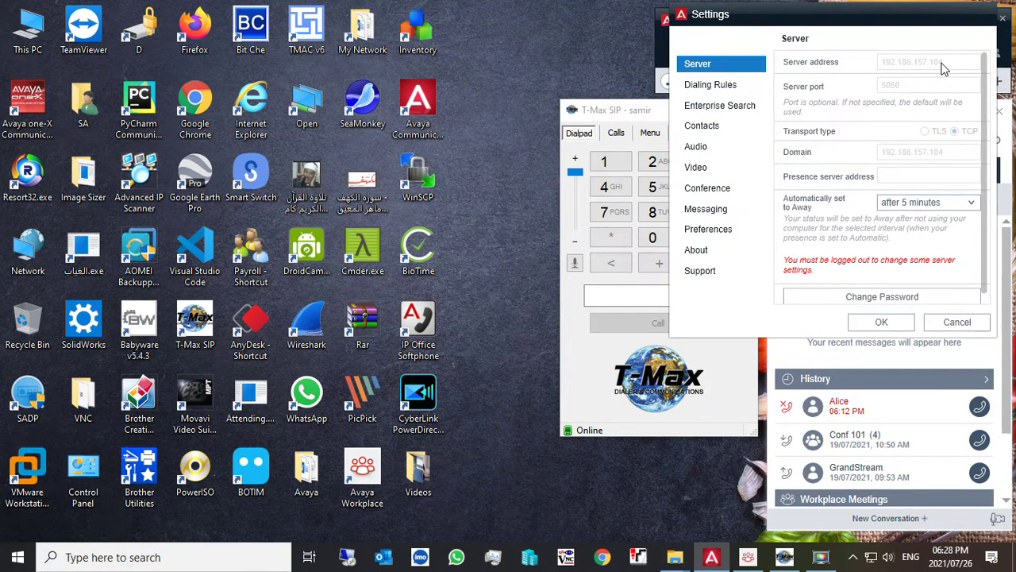
pyautogui.click(957, 322)
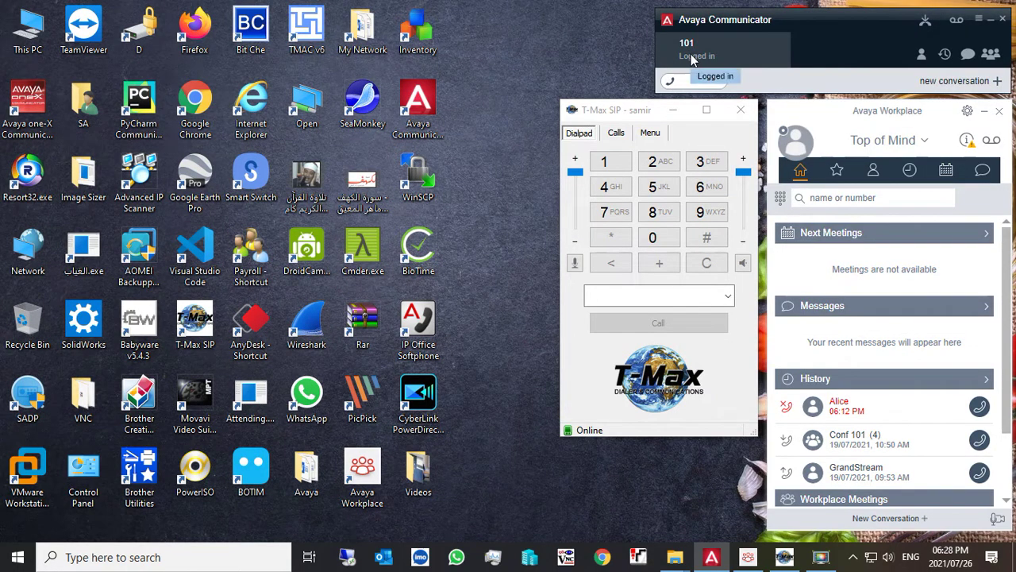
pyautogui.click(968, 111)
pyautogui.click(969, 111)
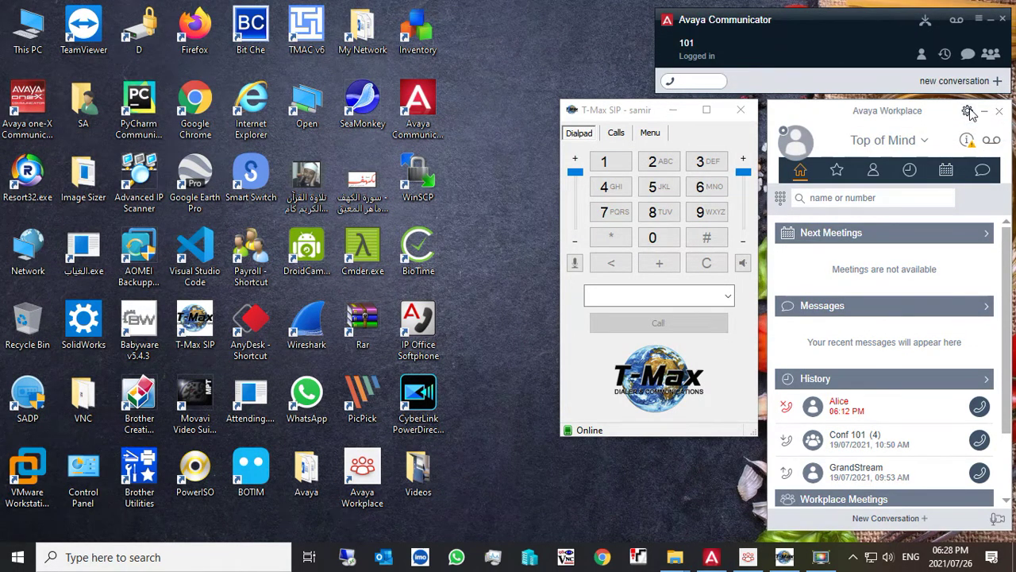
pyautogui.click(353, 199)
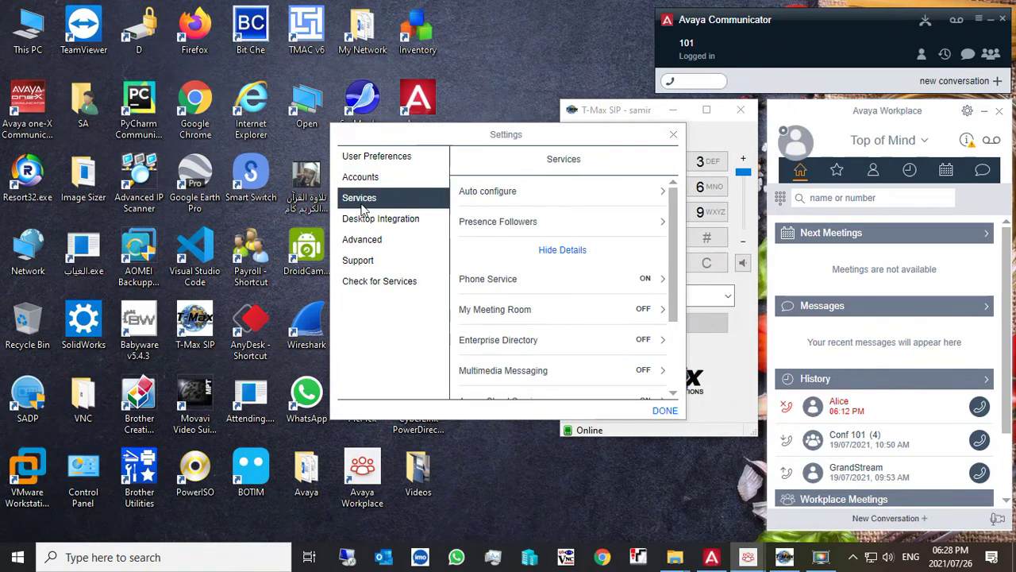
pyautogui.click(530, 288)
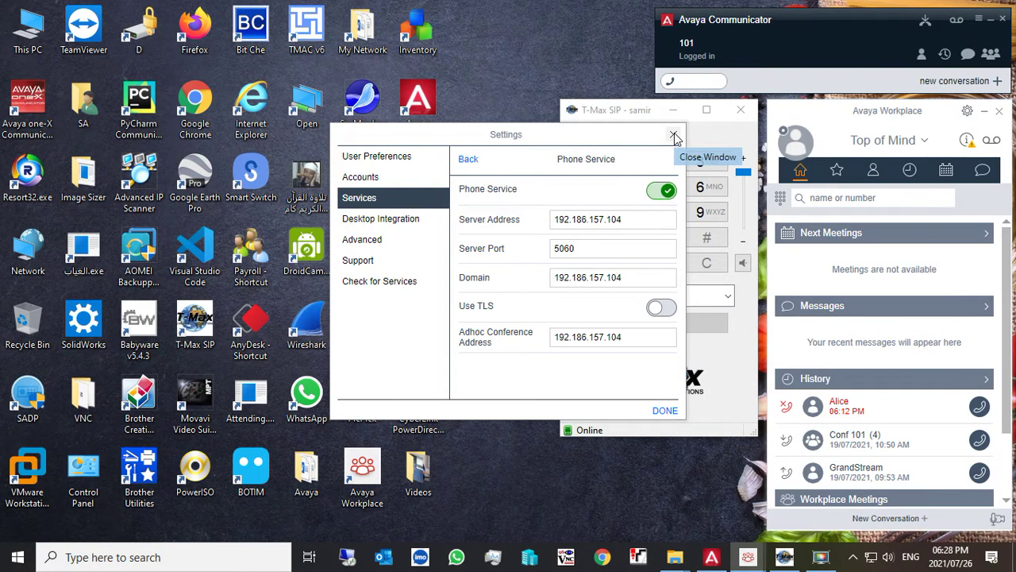
pyautogui.click(674, 137)
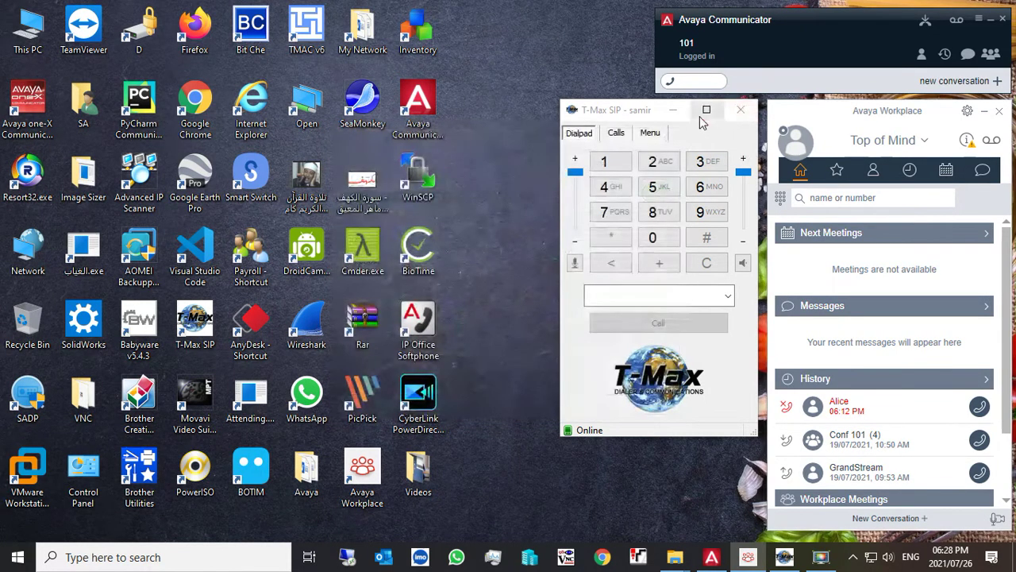
# - Check the Login value in the T-Max SIP account form, then close it unsaved
pyautogui.click(650, 133)
pyautogui.click(691, 157)
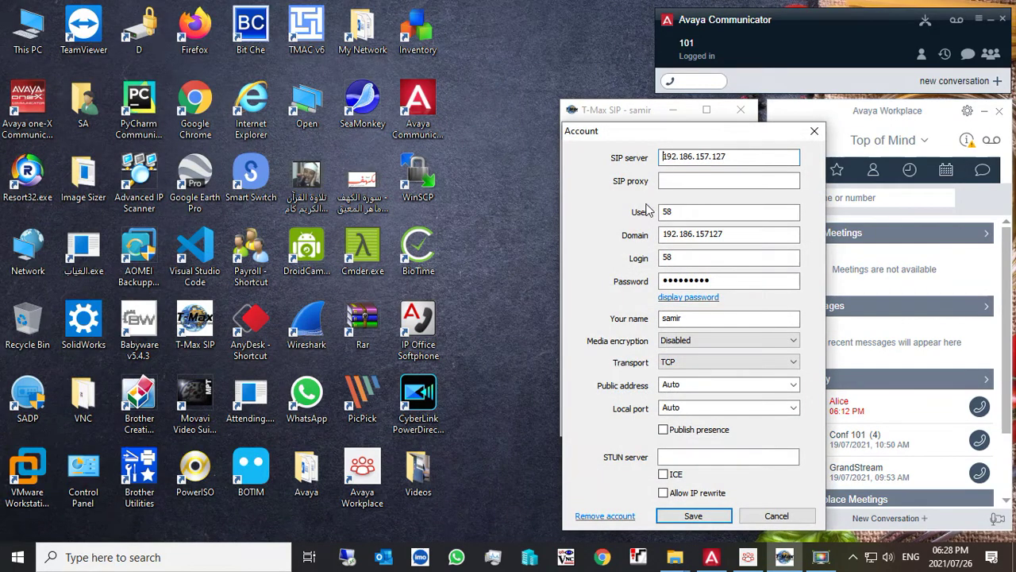
pyautogui.doubleClick(685, 258)
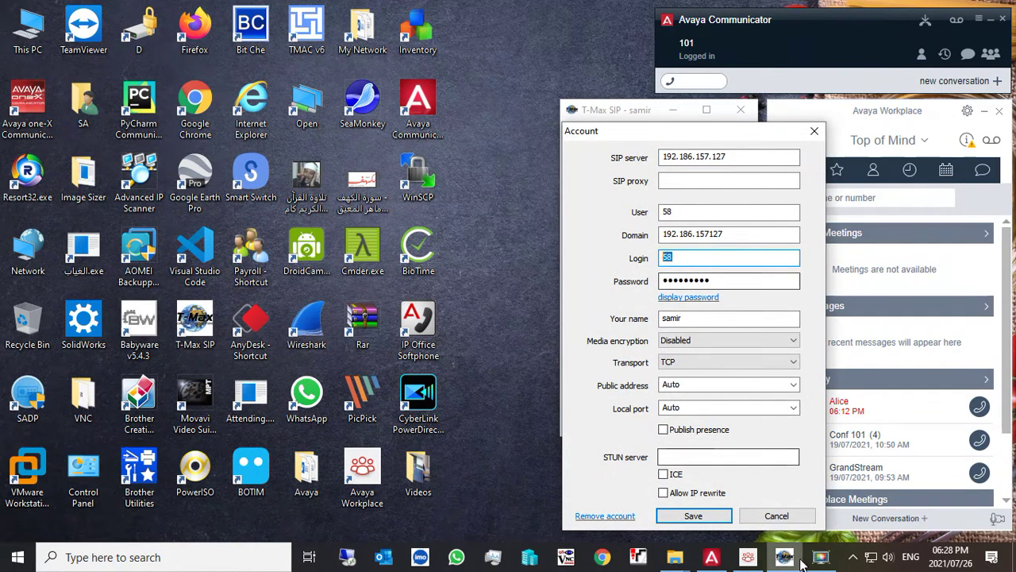
pyautogui.click(777, 516)
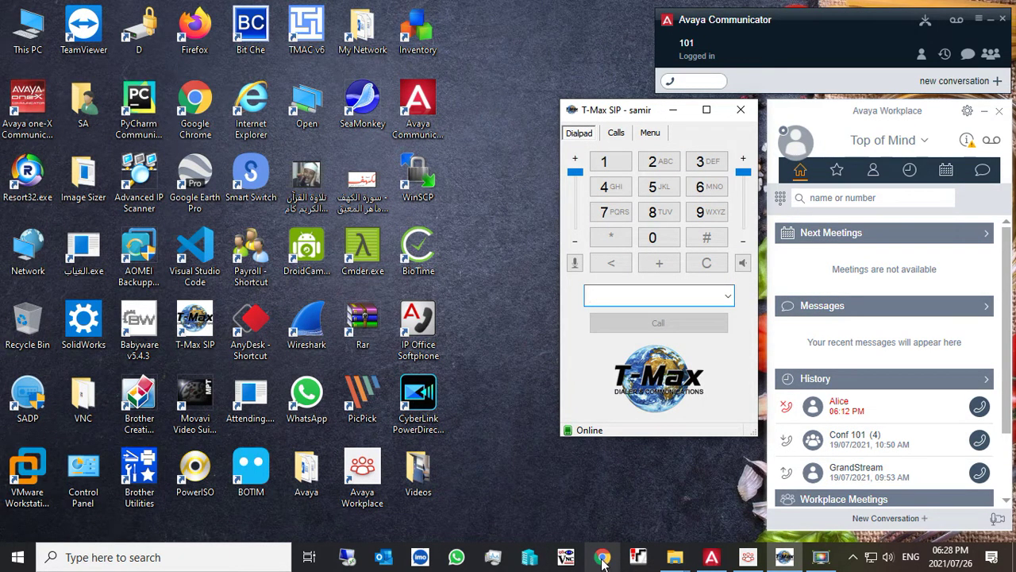
# - Open the Grandstream phone page at 192.186.157.137 in a maximized Chrome window
pyautogui.doubleClick(312, 140)
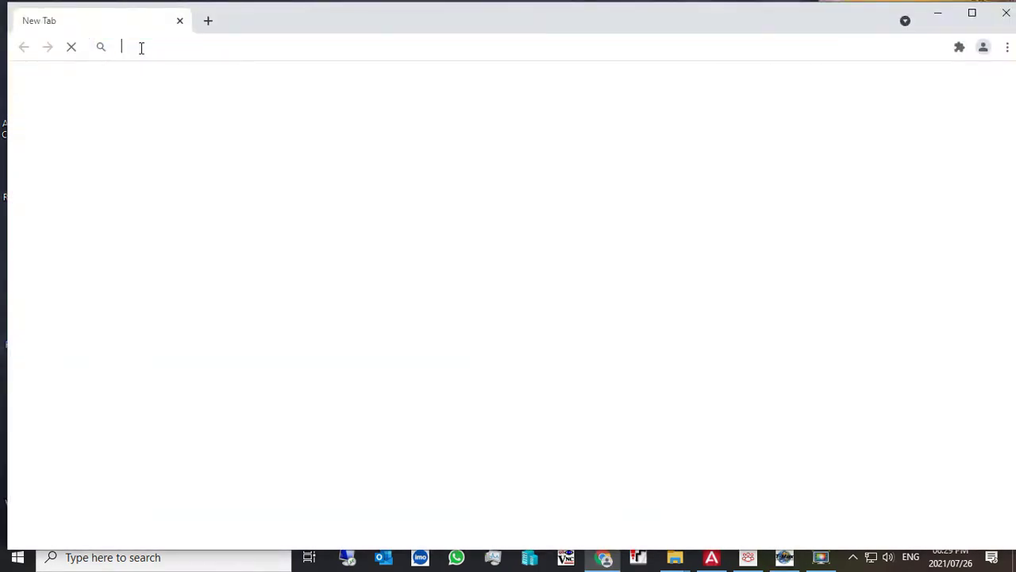
pyautogui.write('192.186.1')
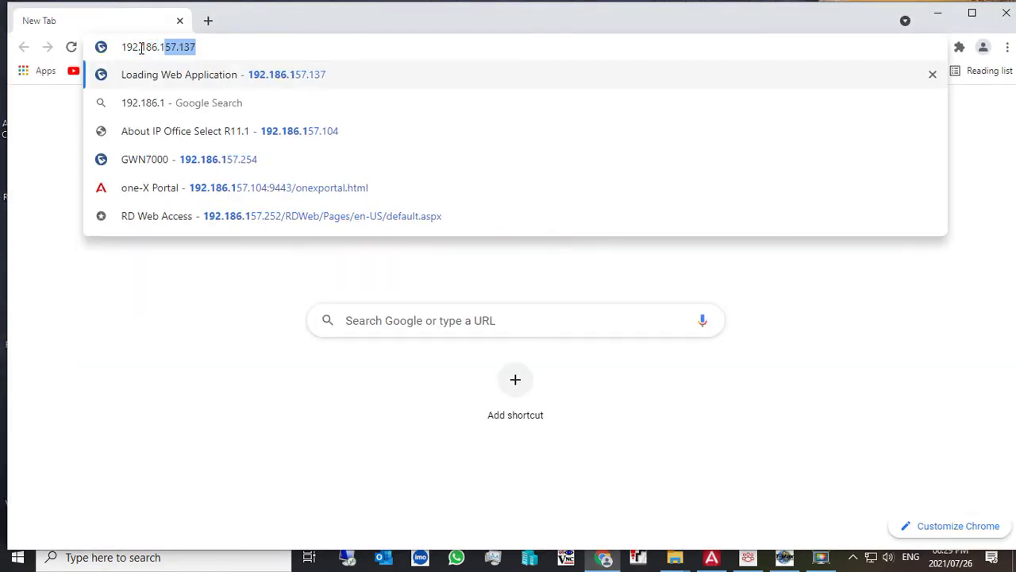
pyautogui.write('57.137')
pyautogui.press('Return')
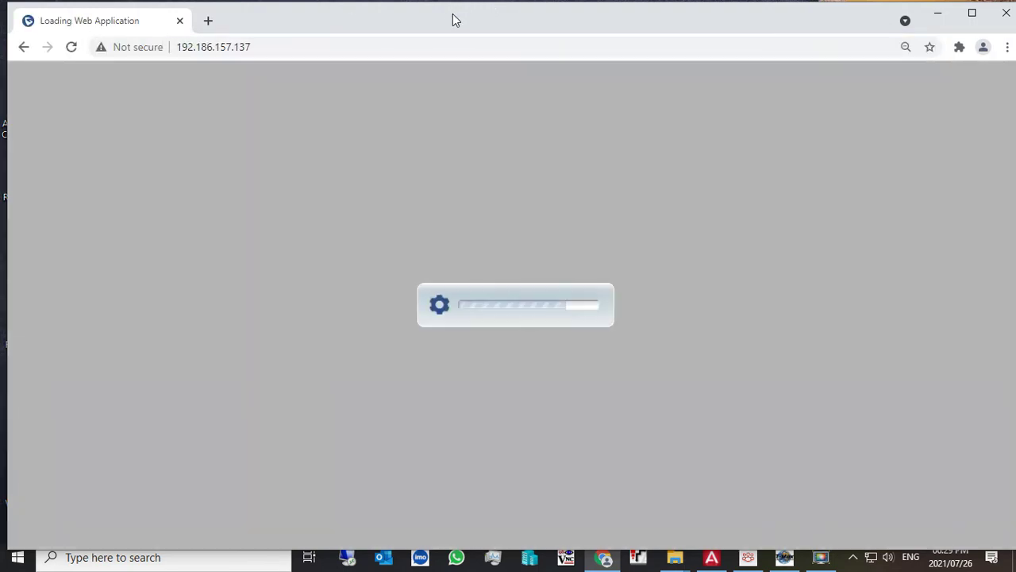
pyautogui.doubleClick(453, 14)
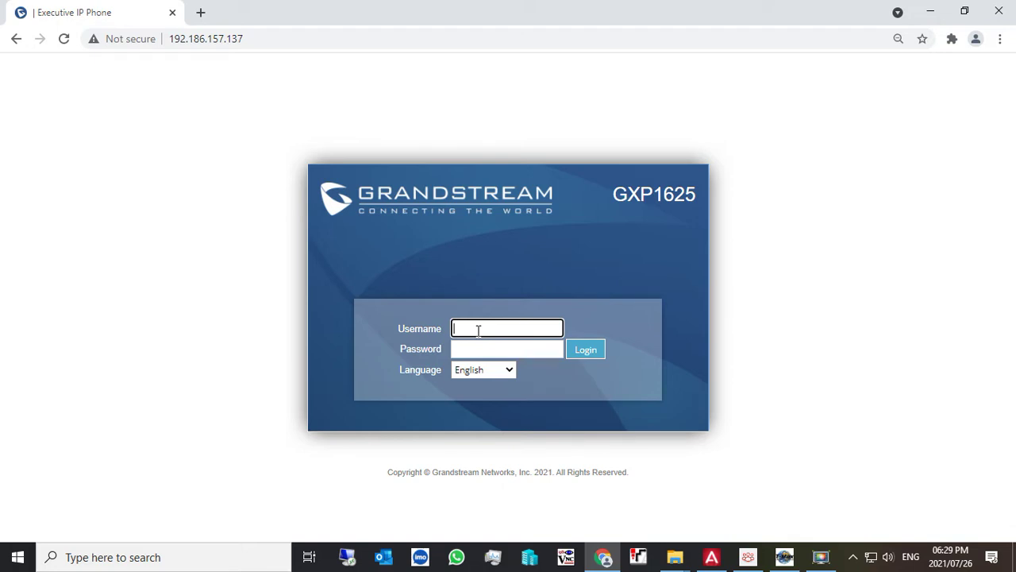
# - Log in with the admin credentials, retyping the password after the invalid-login error
pyautogui.write('in')
pyautogui.press('Tab')
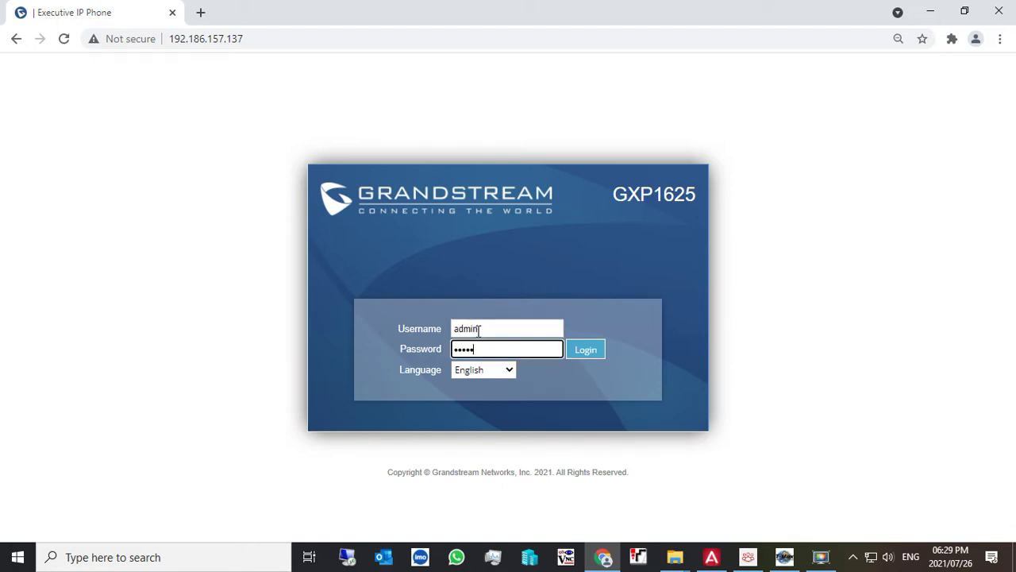
pyautogui.press('Return')
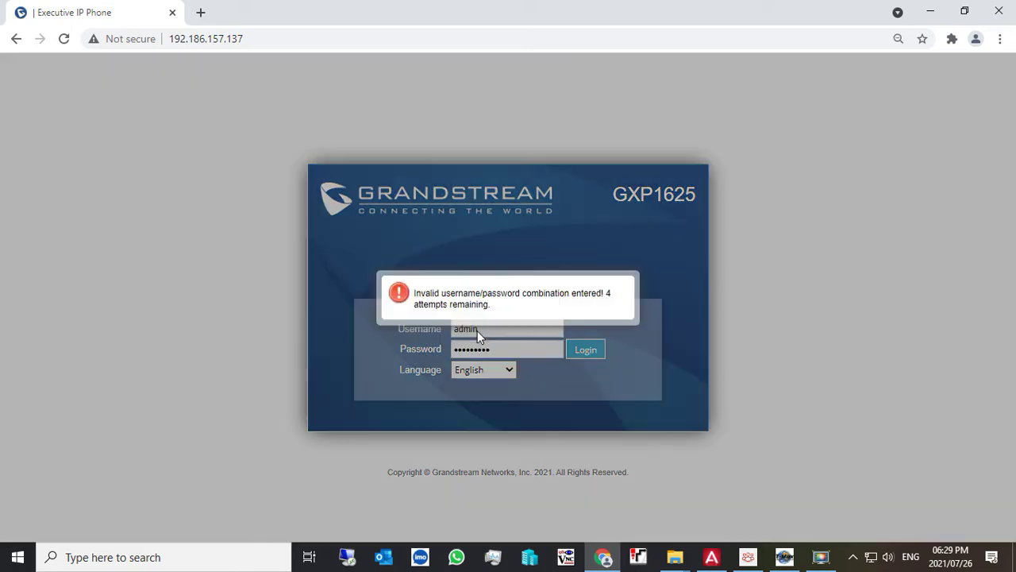
pyautogui.click(618, 293)
pyautogui.doubleClick(525, 348)
pyautogui.write('ad')
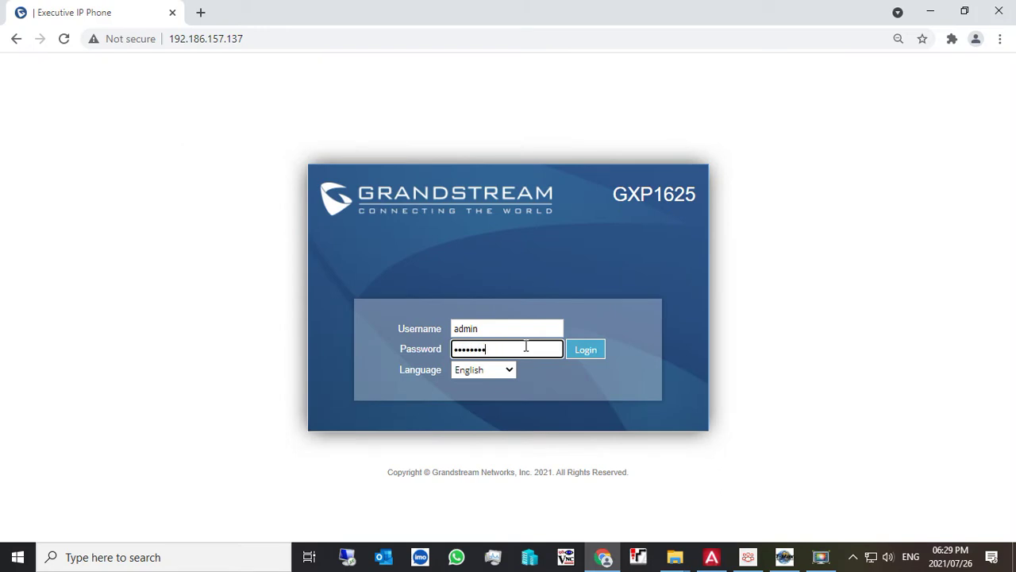
pyautogui.press('Return')
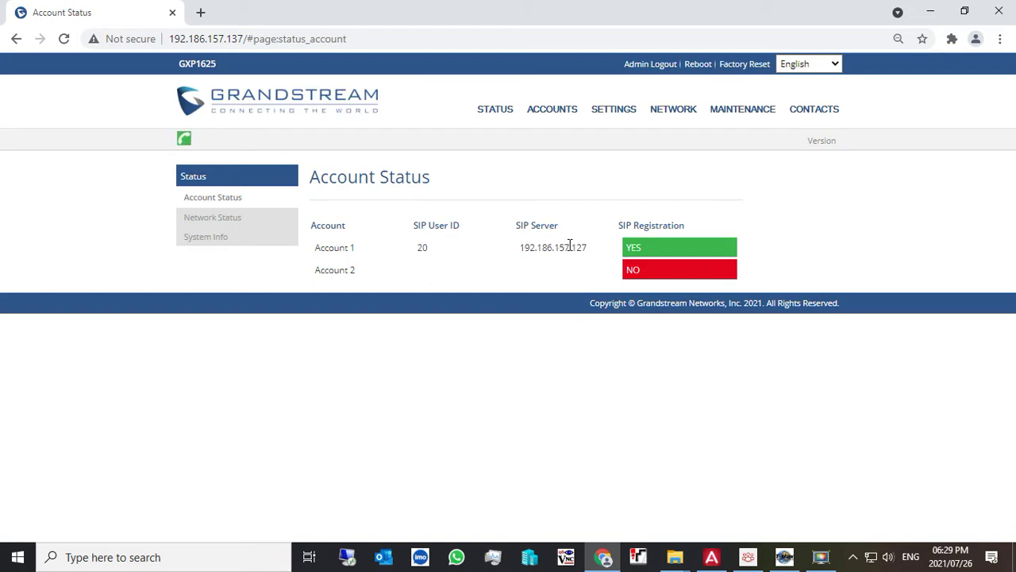
# - Review Account 1 General Settings, return to Account Status, and minimize Chrome
pyautogui.moveTo(554, 115)
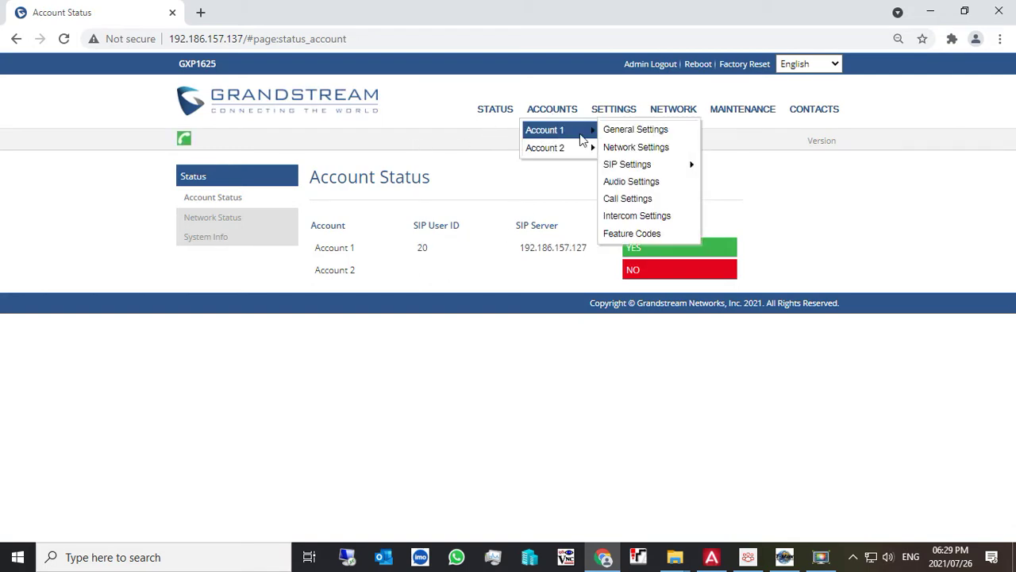
pyautogui.click(607, 129)
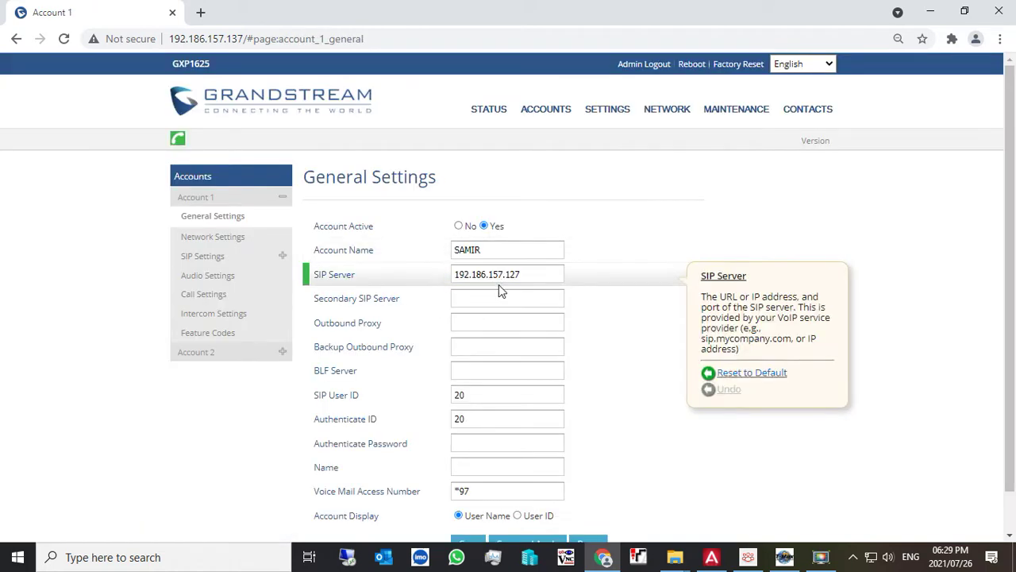
pyautogui.moveTo(489, 112)
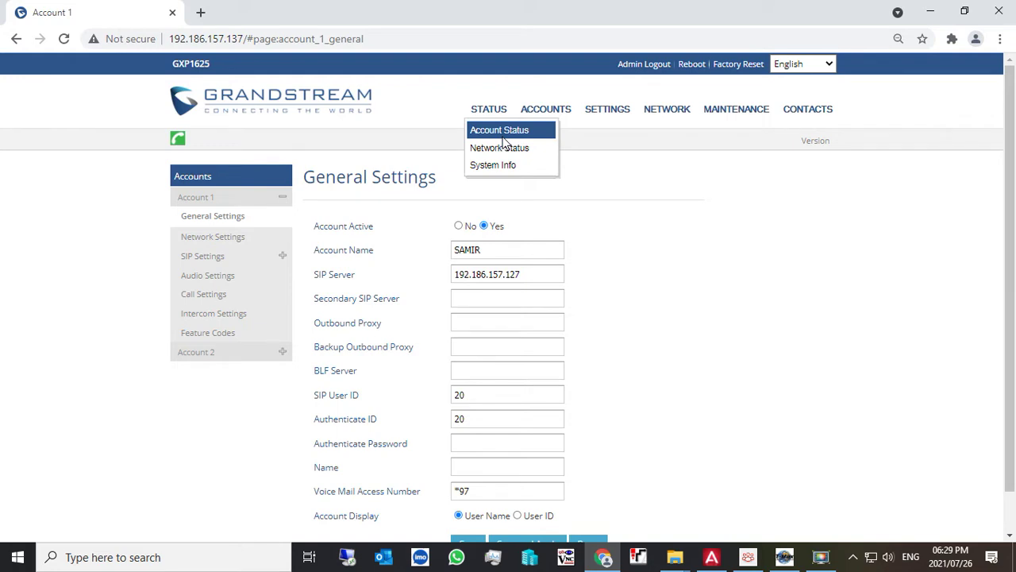
pyautogui.click(503, 136)
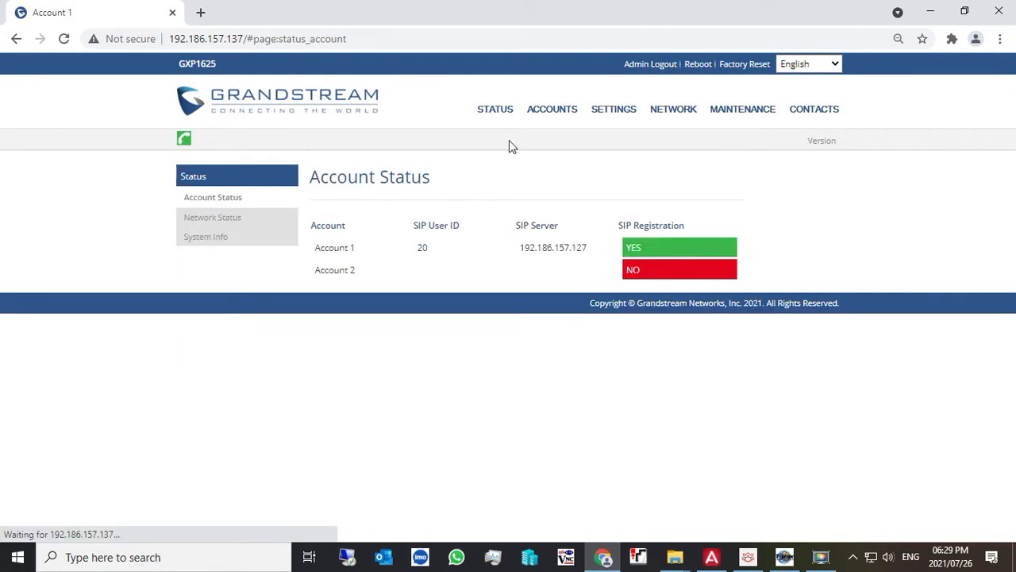
pyautogui.click(929, 13)
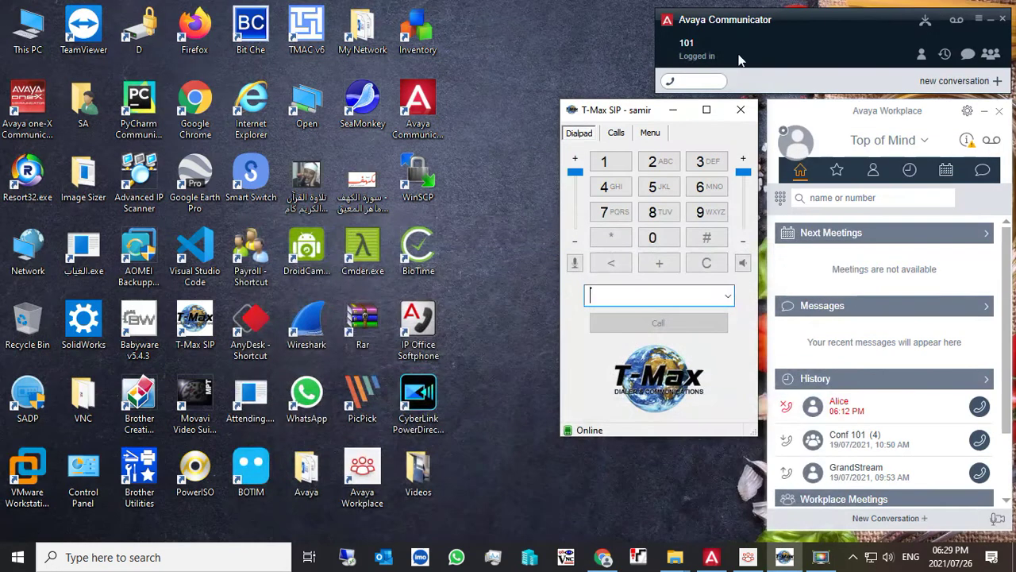
# - Call extension 102 from Communicator, answer it in Workplace, and hang up
pyautogui.click(693, 81)
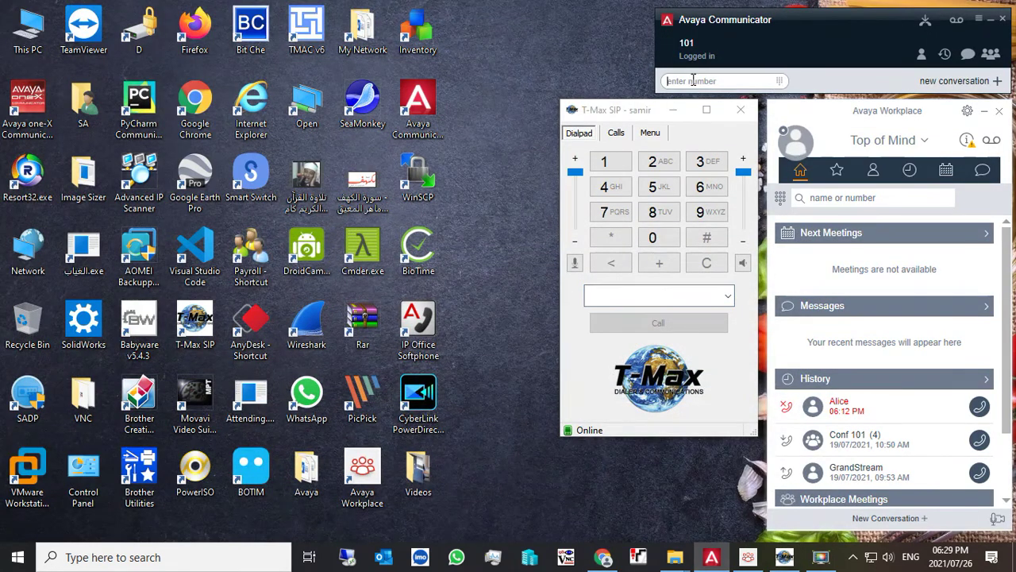
pyautogui.click(801, 146)
pyautogui.click(689, 82)
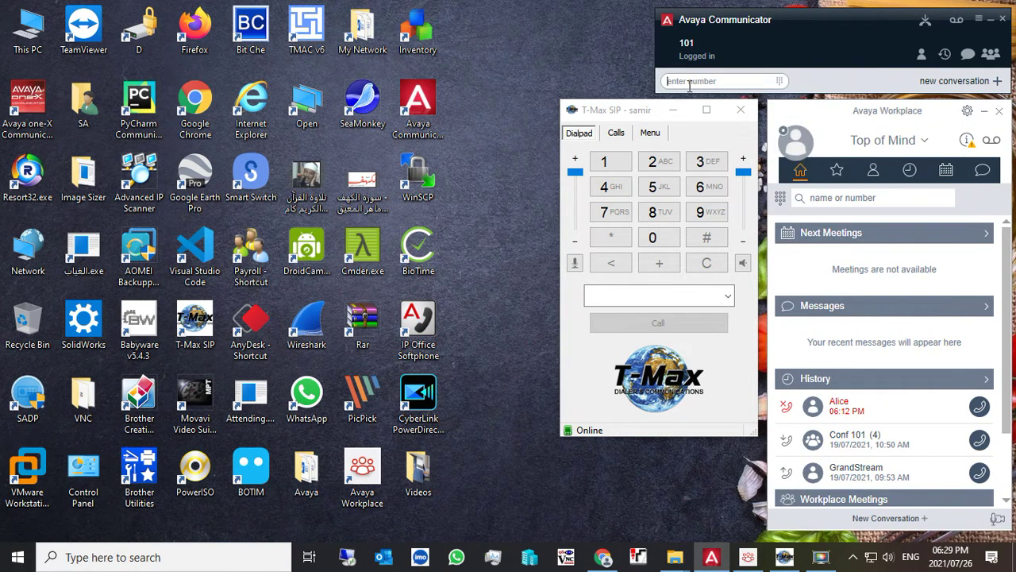
pyautogui.write('102')
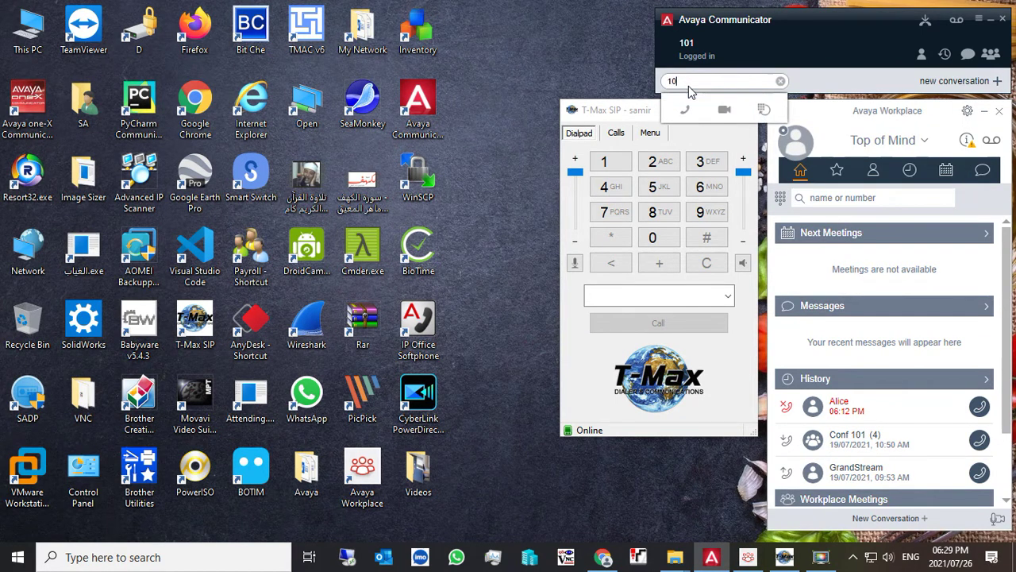
pyautogui.click(685, 109)
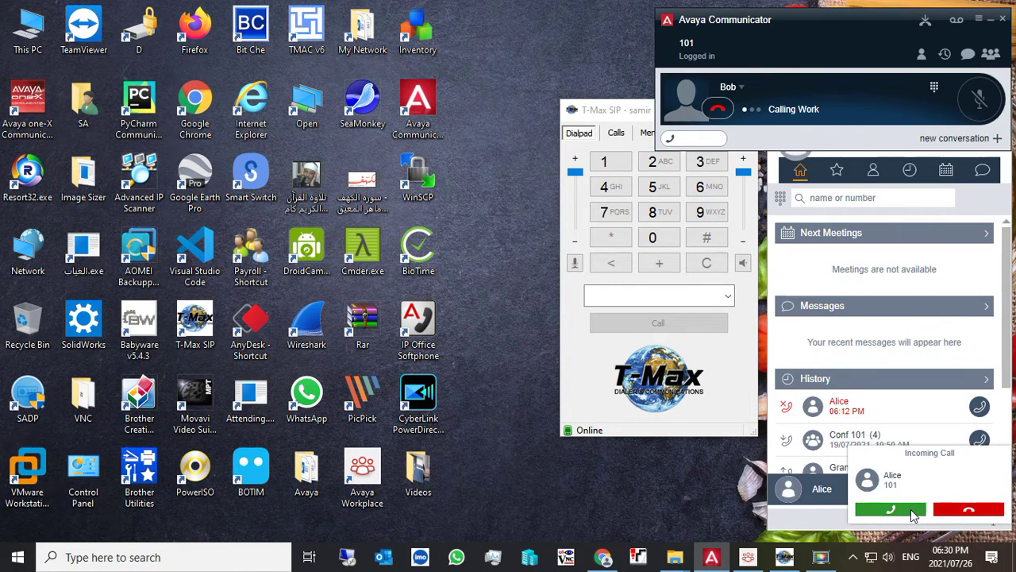
pyautogui.click(910, 510)
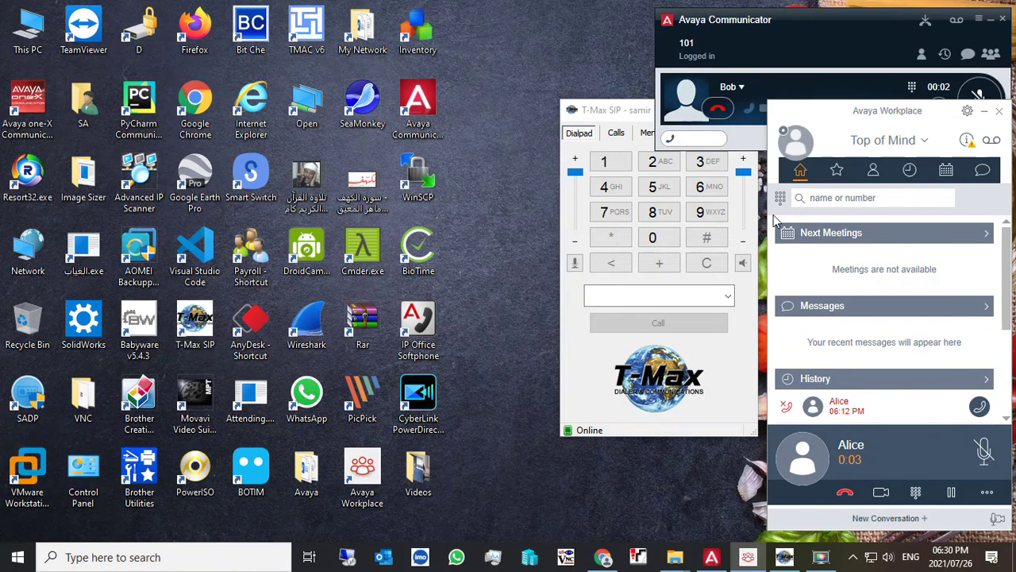
pyautogui.click(845, 494)
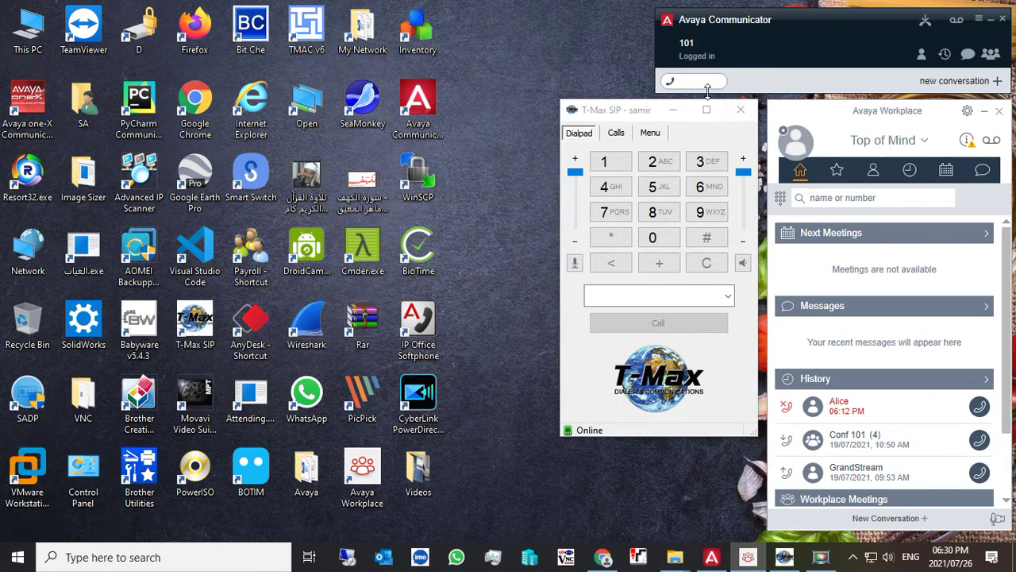
# - Call back from Workplace to Communicator, answer, hang up, and focus T-Max SIP
pyautogui.click(861, 199)
pyautogui.write('1')
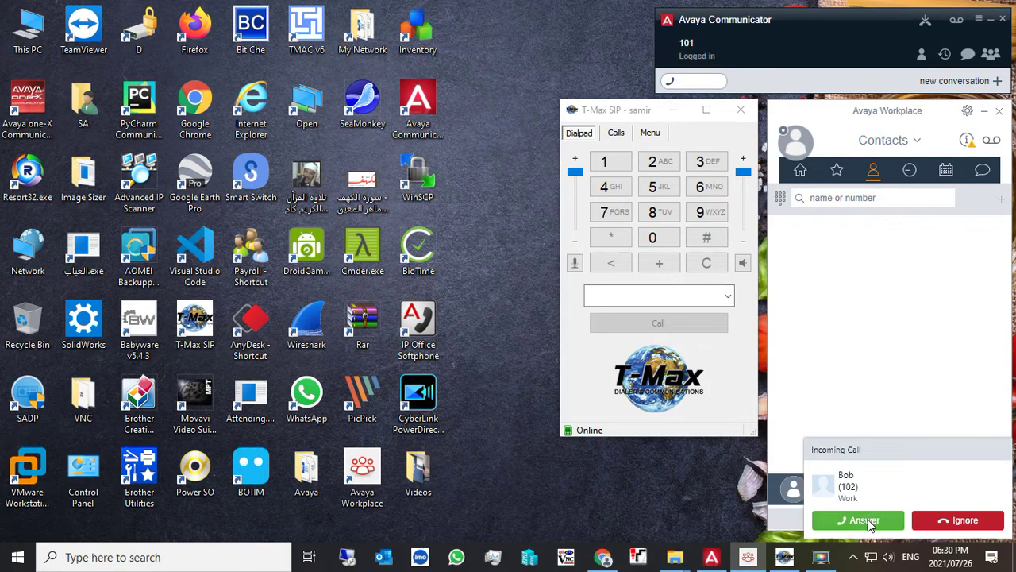
pyautogui.click(873, 521)
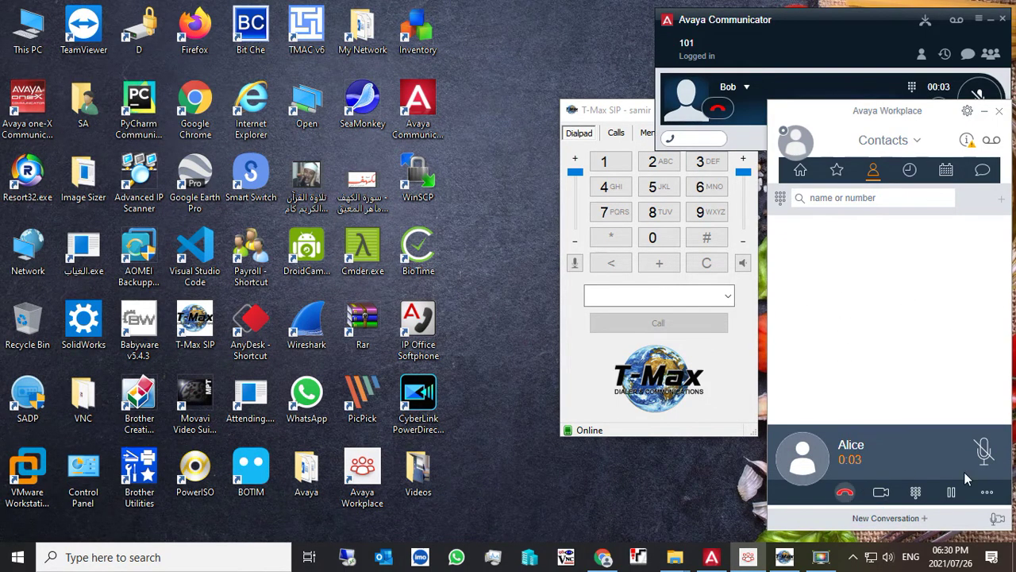
pyautogui.click(845, 492)
pyautogui.click(624, 295)
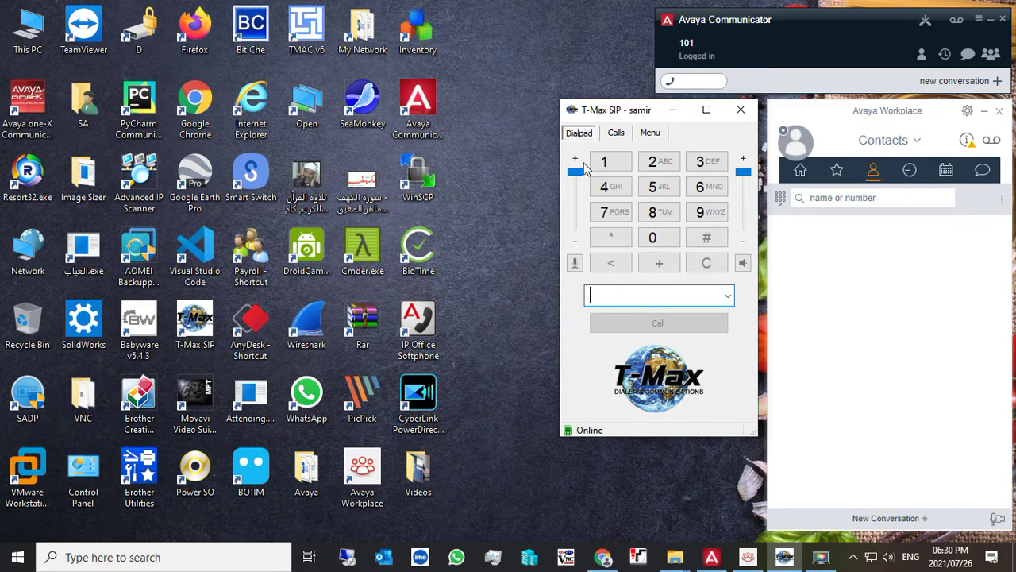
# - Call extension 58 from Communicator, answer it on T-Max SIP, and end it
pyautogui.click(693, 80)
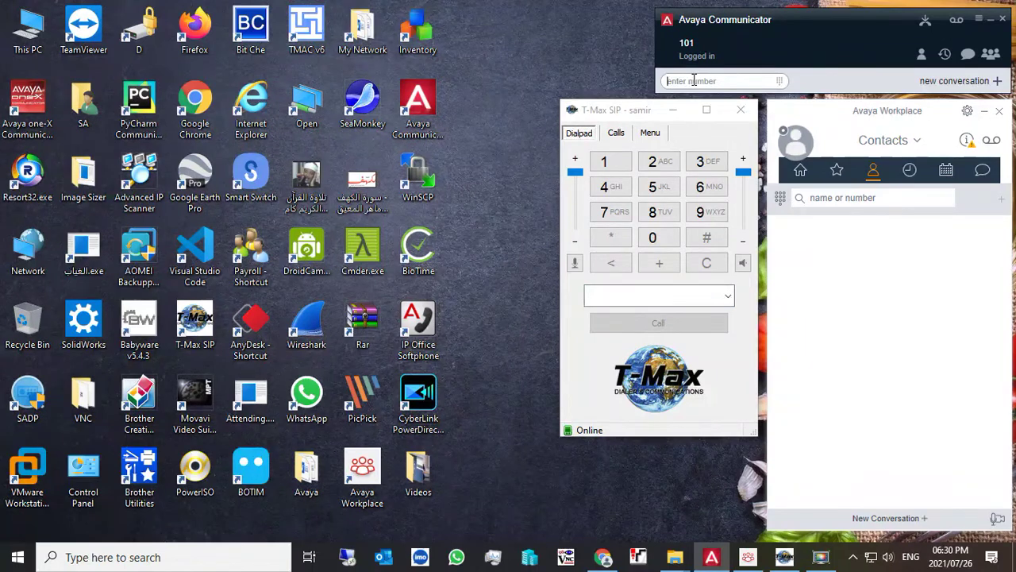
pyautogui.write('58')
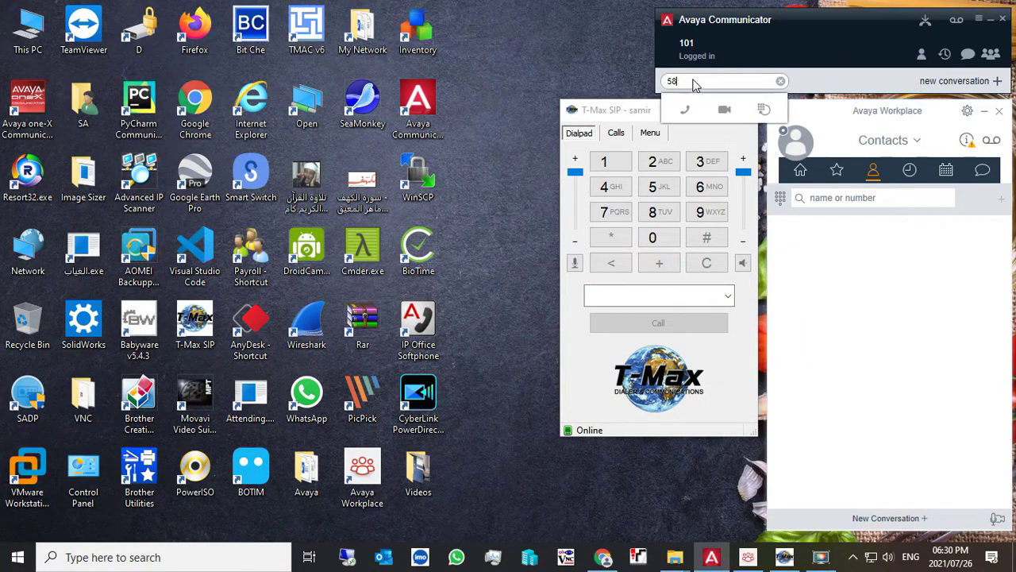
pyautogui.click(688, 113)
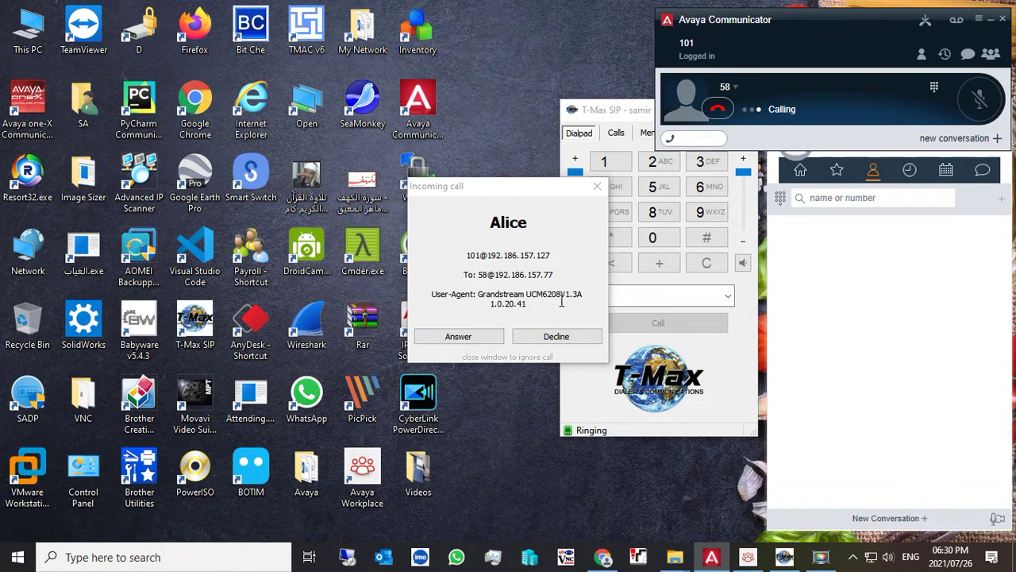
pyautogui.click(481, 346)
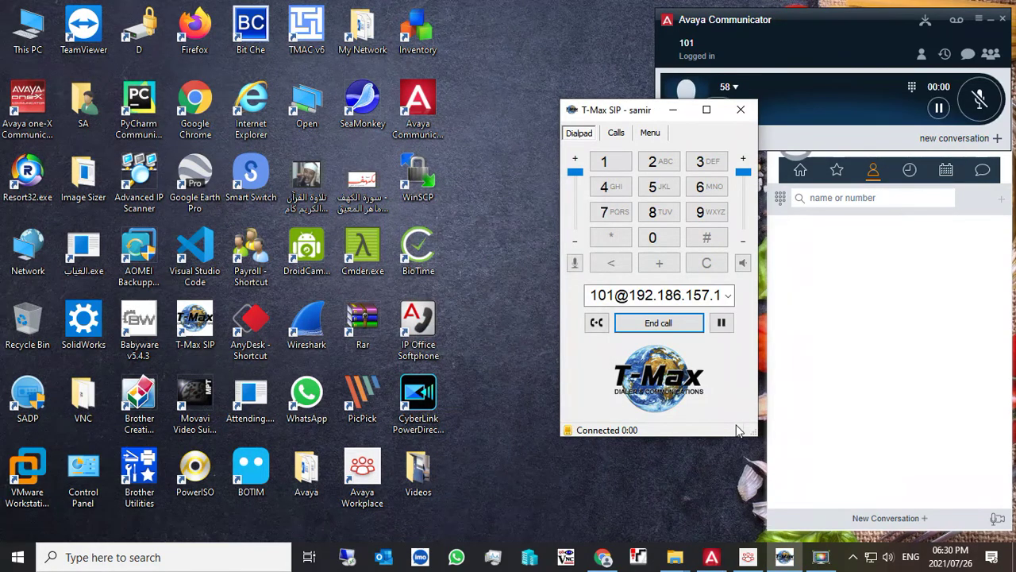
pyautogui.click(668, 327)
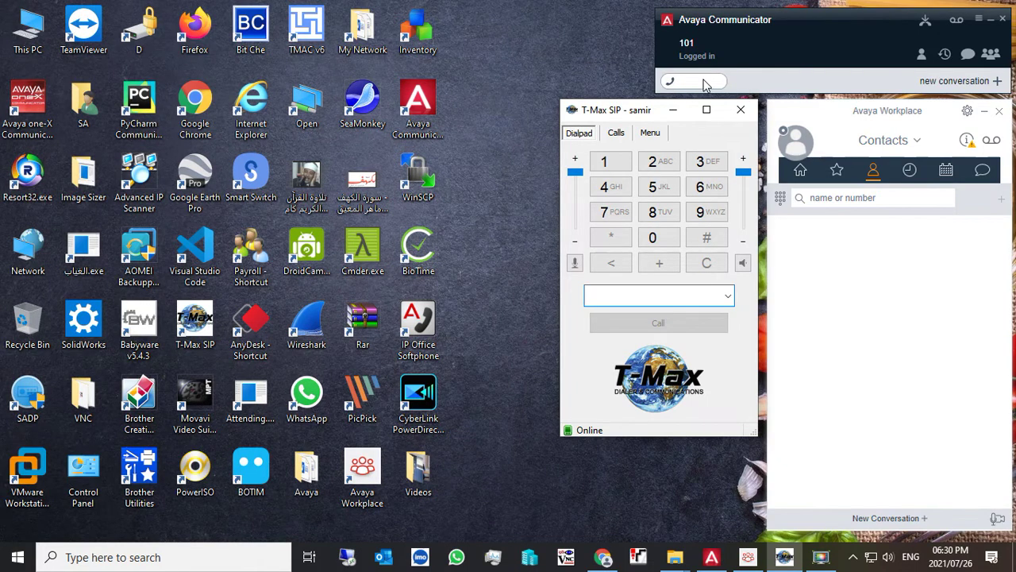
# - Dial 58 from Workplace's search box, answer on T-Max SIP, and end the call
pyautogui.click(838, 199)
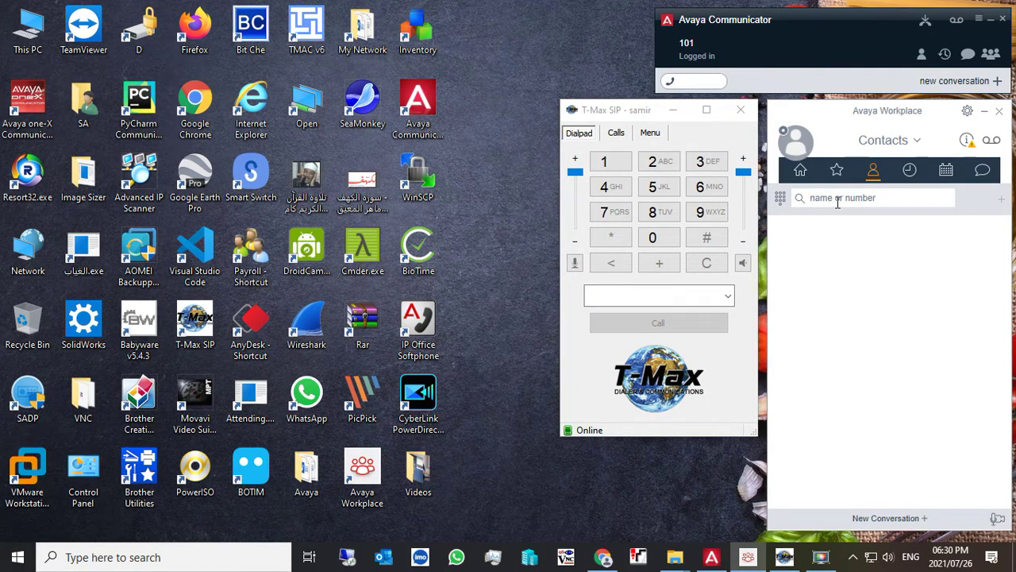
pyautogui.write('58')
pyautogui.press('Return')
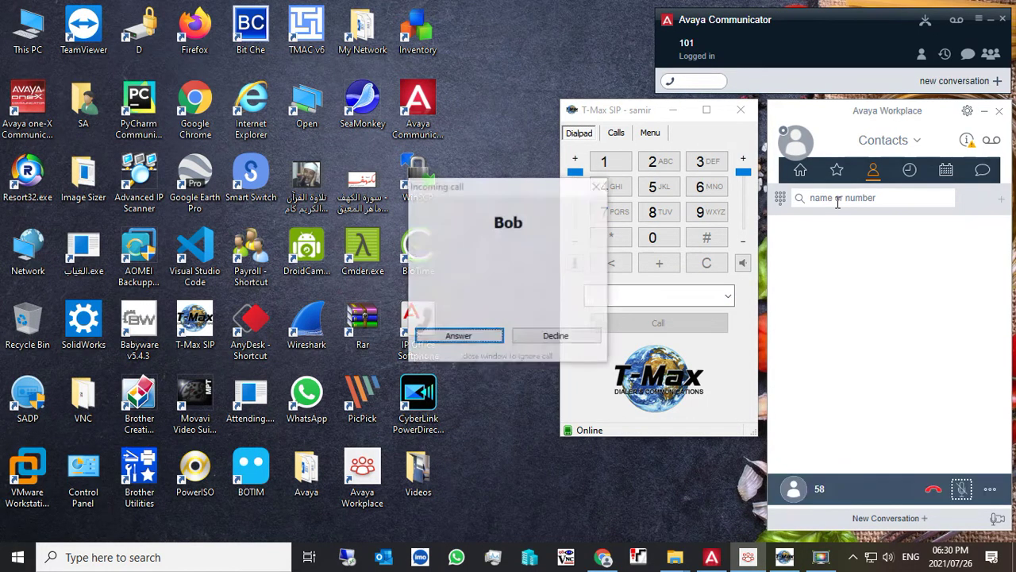
pyautogui.click(469, 338)
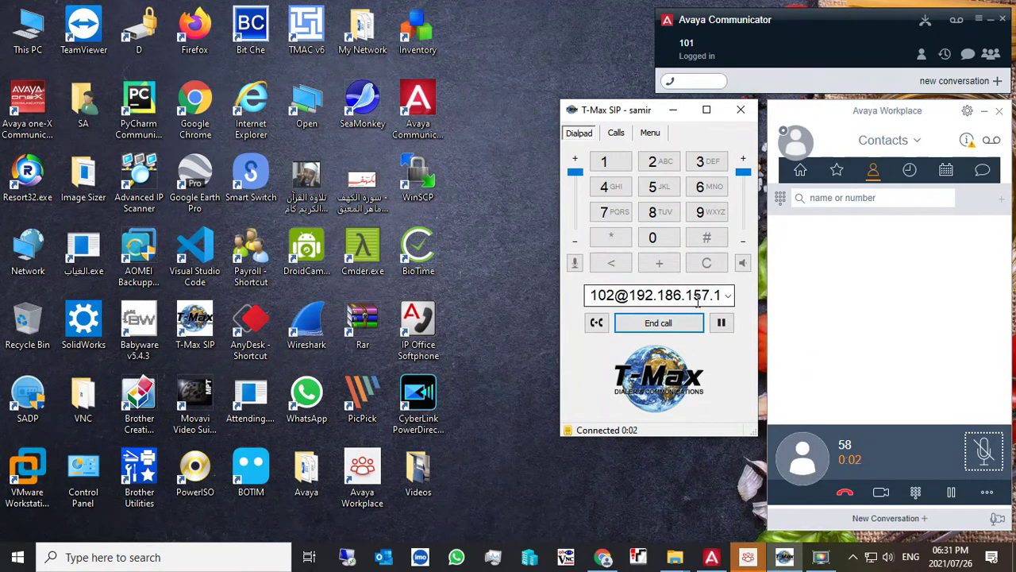
pyautogui.click(658, 323)
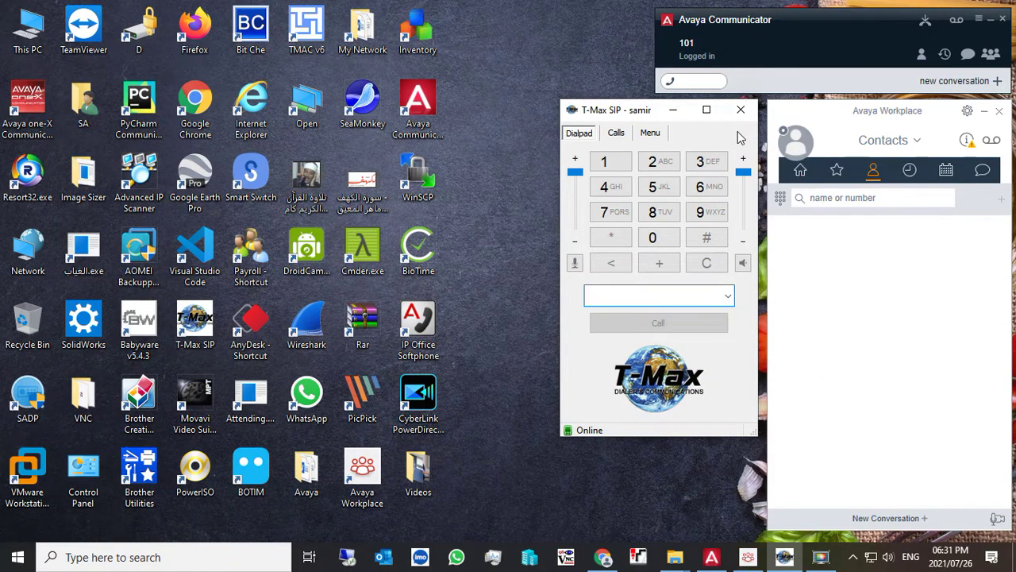
pyautogui.click(832, 199)
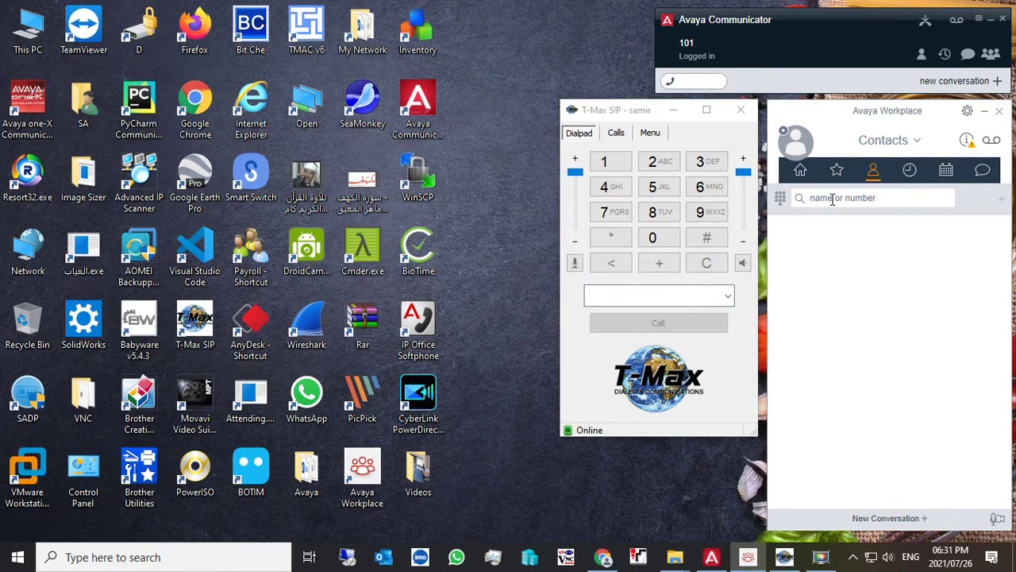
pyautogui.click(698, 81)
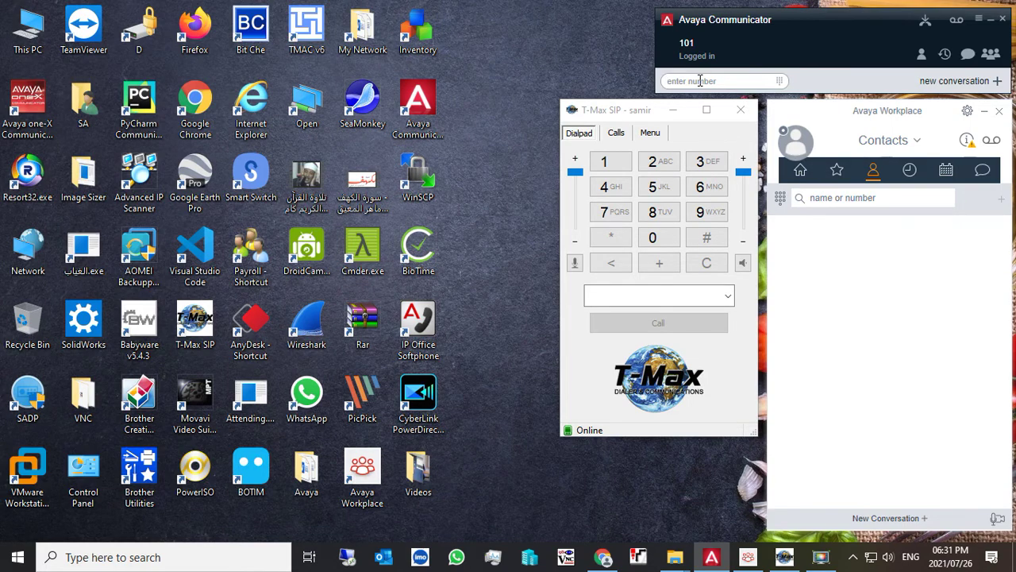
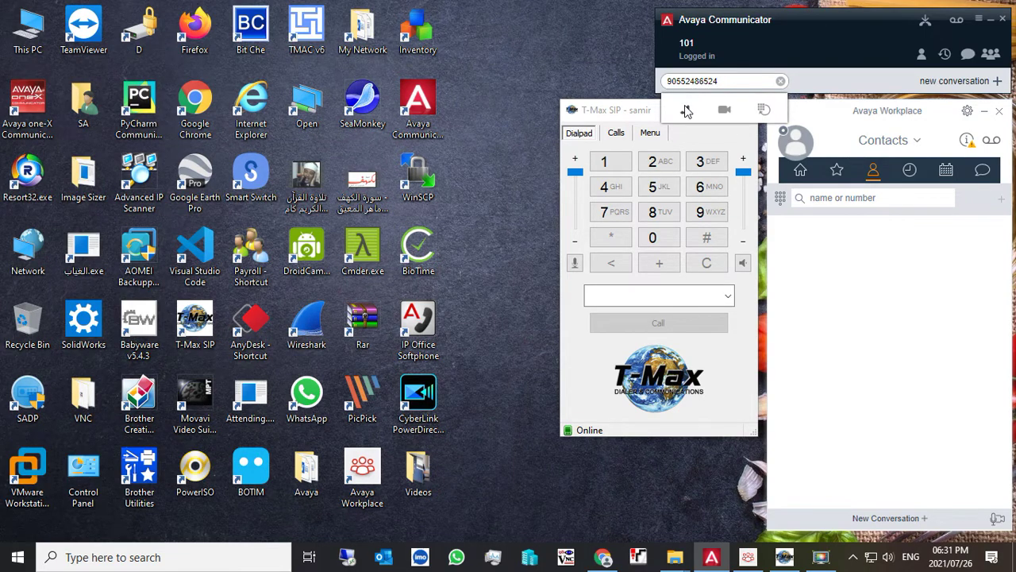
# - Dial the external mobile number from Communicator, let it connect, then hang up
pyautogui.click(685, 110)
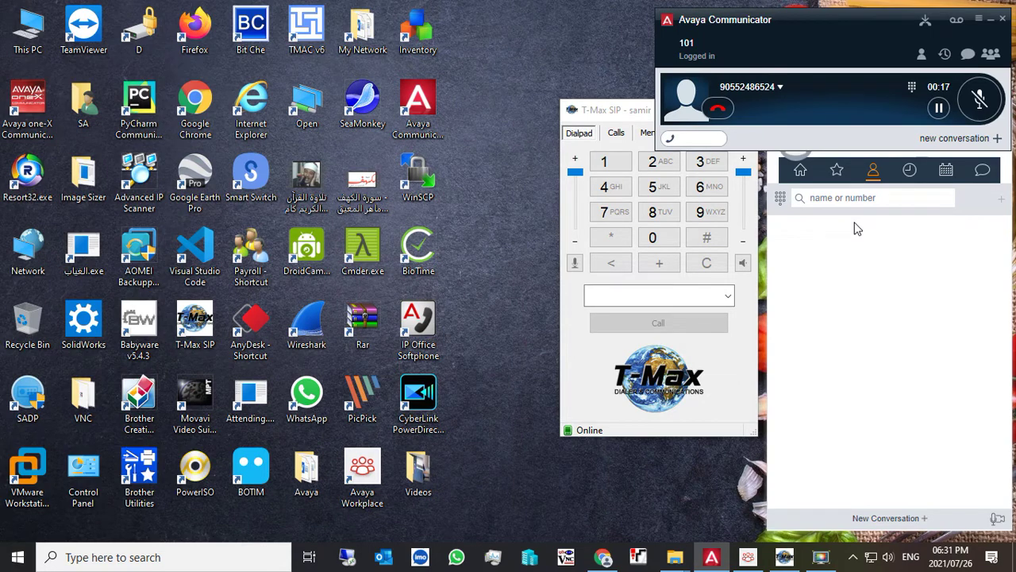
pyautogui.click(718, 110)
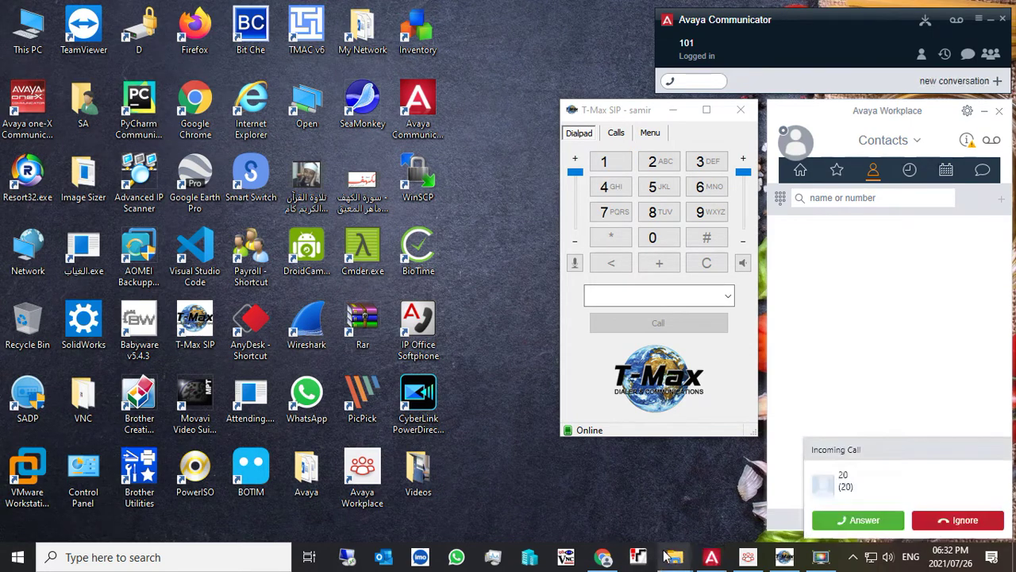
# - Dismiss the incoming call from 20, call extension 20 from Communicator, then minimize Chrome
pyautogui.click(605, 559)
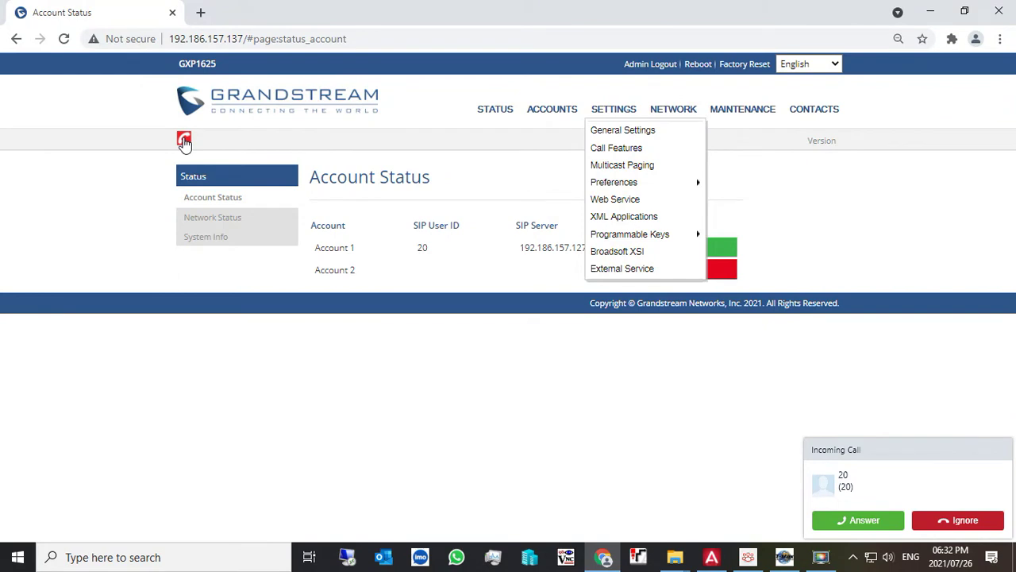
pyautogui.click(851, 522)
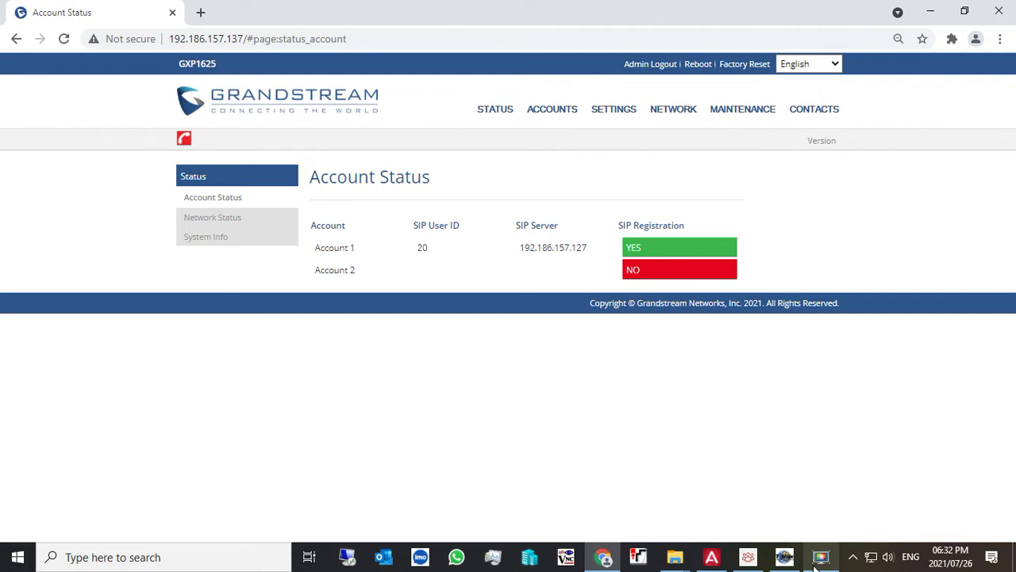
pyautogui.click(711, 561)
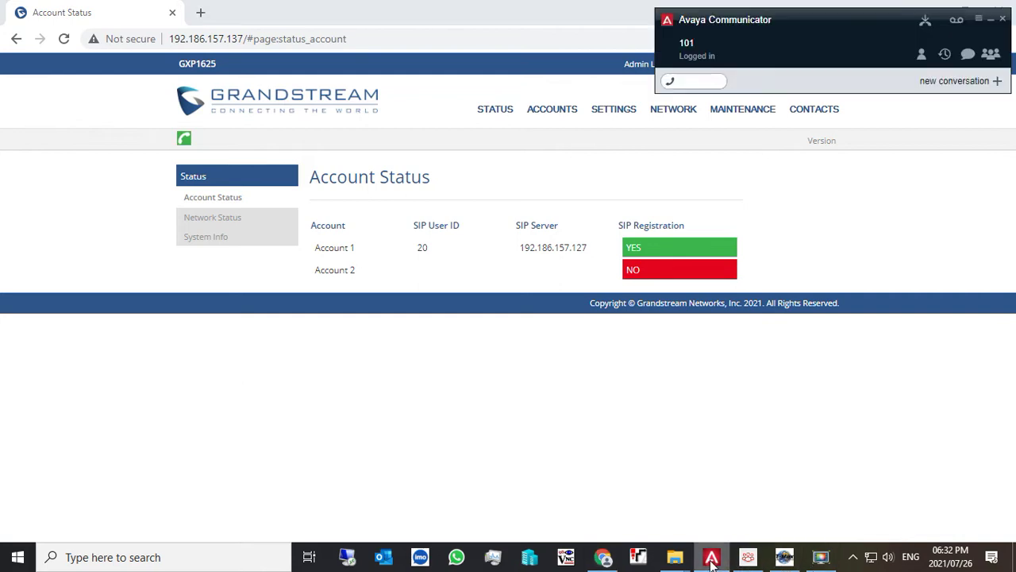
pyautogui.click(687, 83)
pyautogui.write('20')
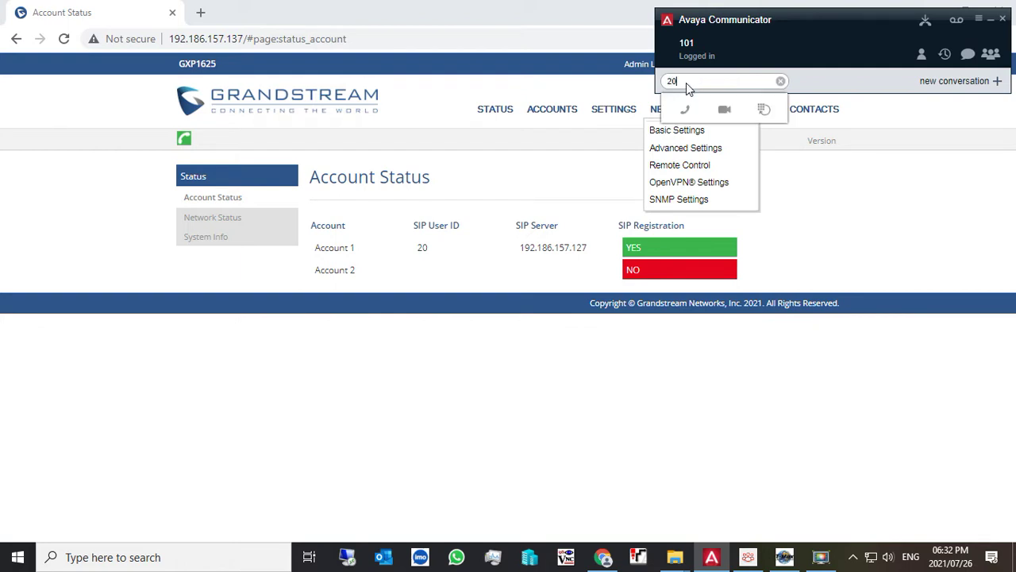
pyautogui.click(688, 109)
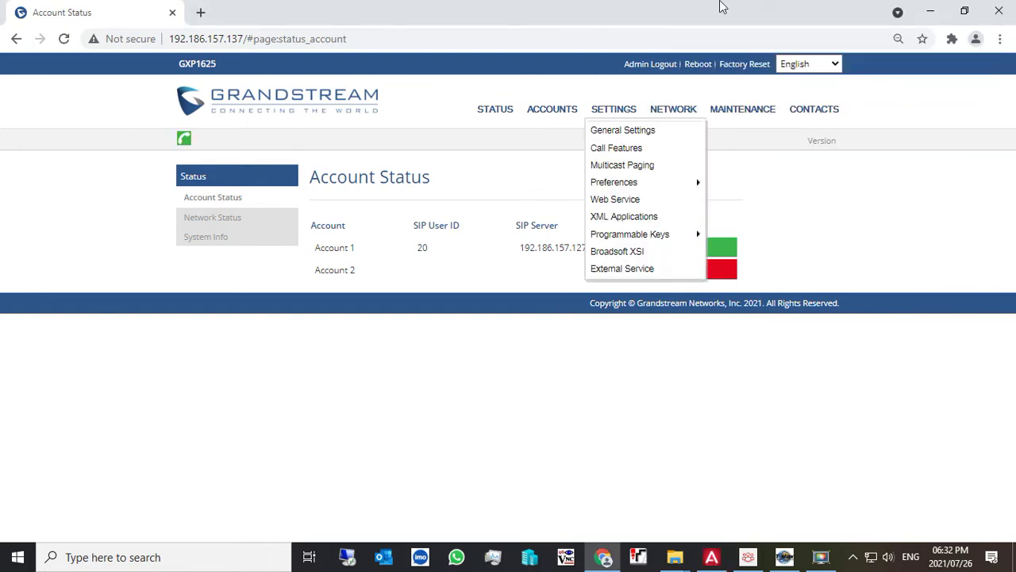
pyautogui.click(925, 11)
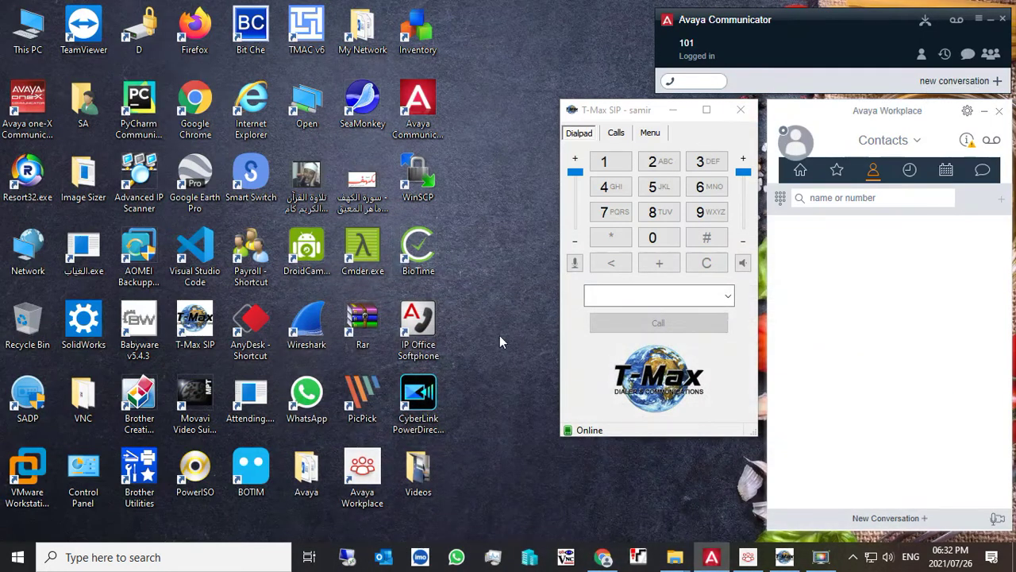
pyautogui.click(602, 558)
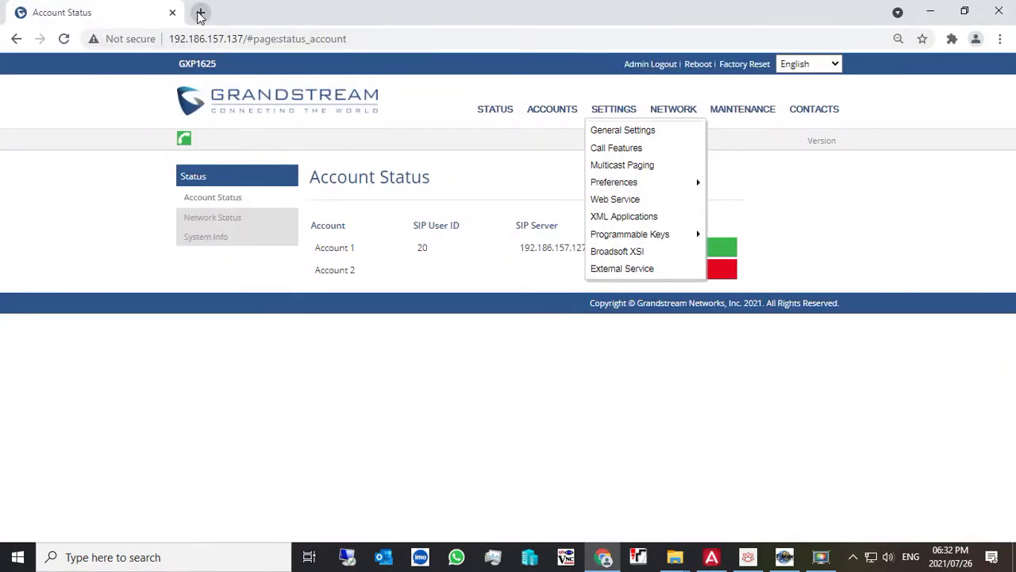
pyautogui.click(199, 12)
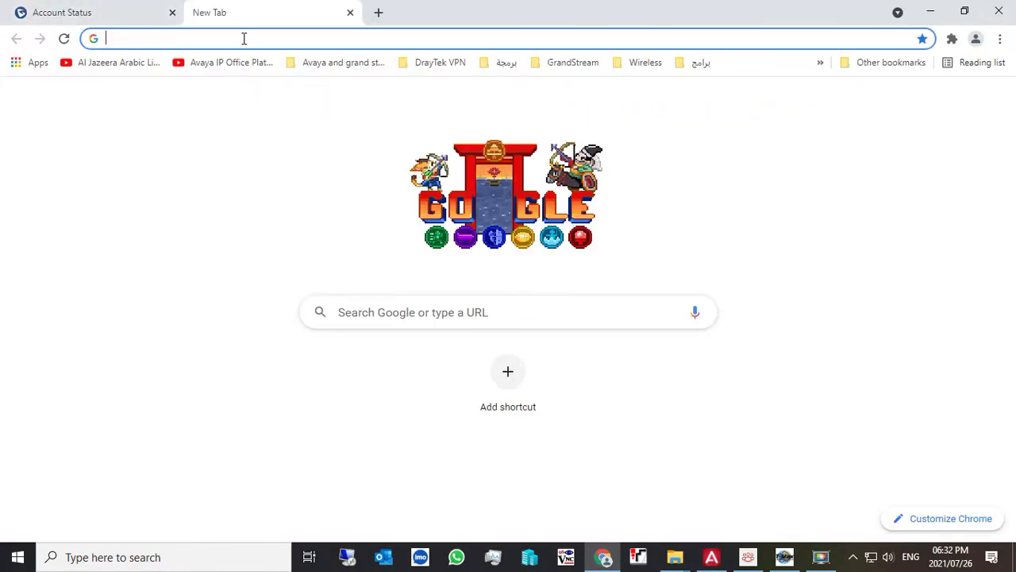
pyautogui.click(350, 13)
pyautogui.press('super+d')
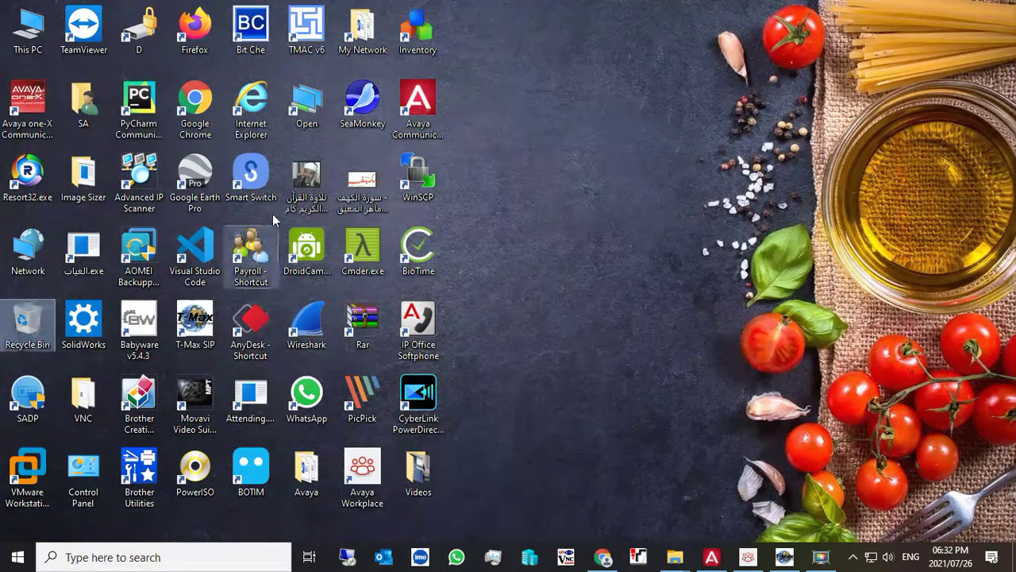
# - Open the UCM at 192.186.157.127 in Firefox and log in with the saved credentials
pyautogui.doubleClick(204, 28)
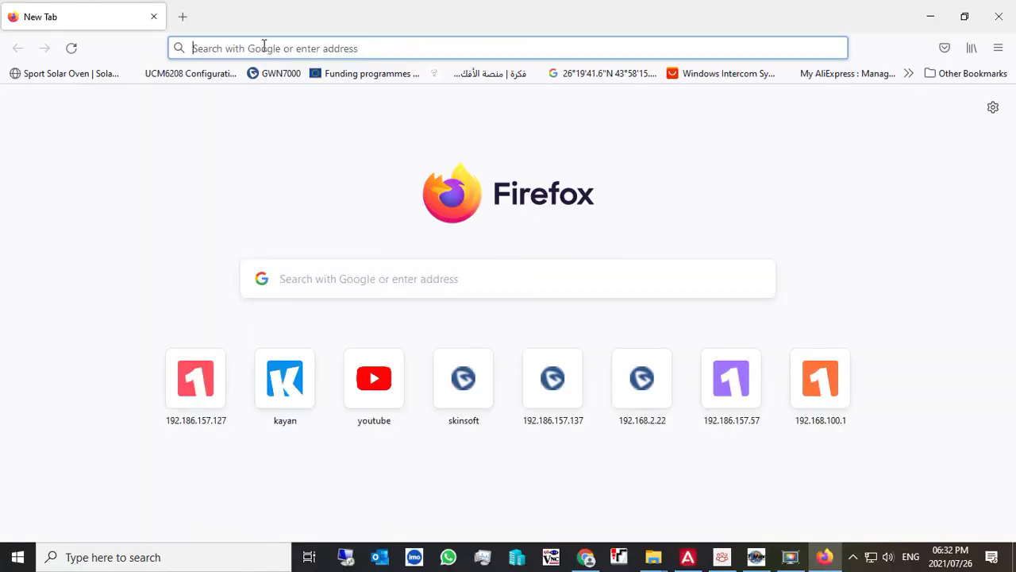
pyautogui.click(264, 47)
pyautogui.click(200, 389)
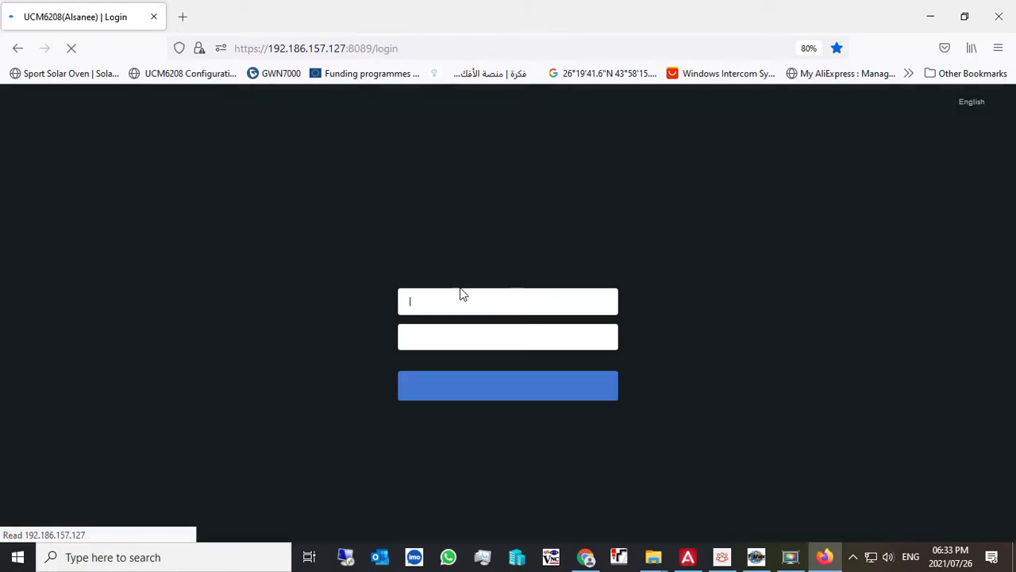
pyautogui.click(458, 295)
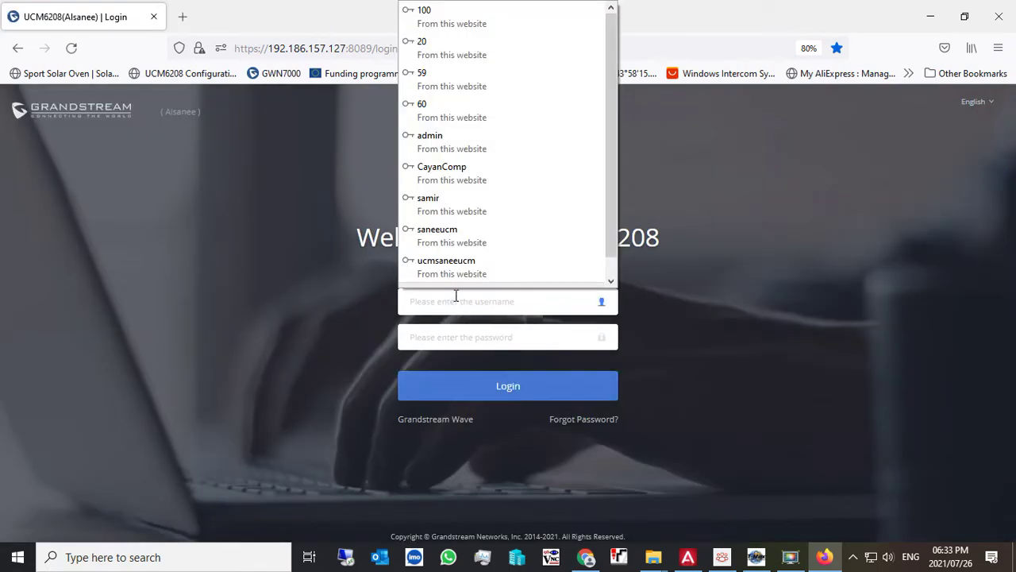
pyautogui.click(456, 270)
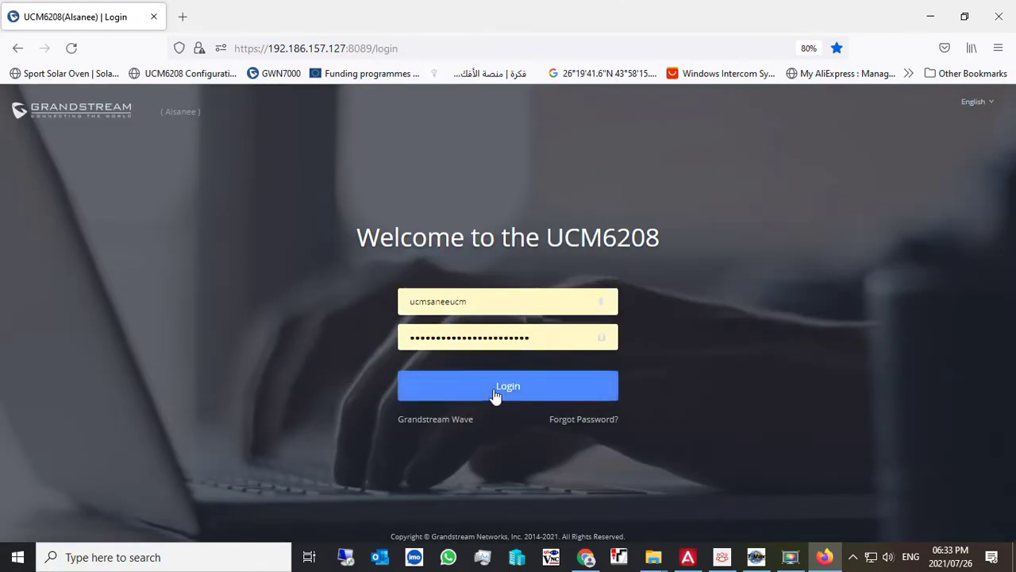
pyautogui.press('Return')
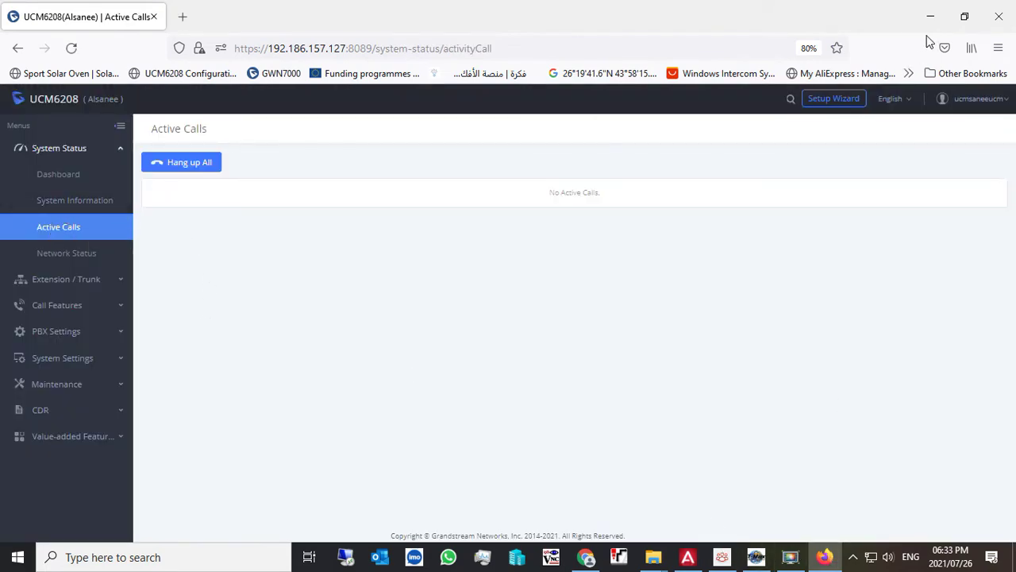
pyautogui.moveTo(825, 562)
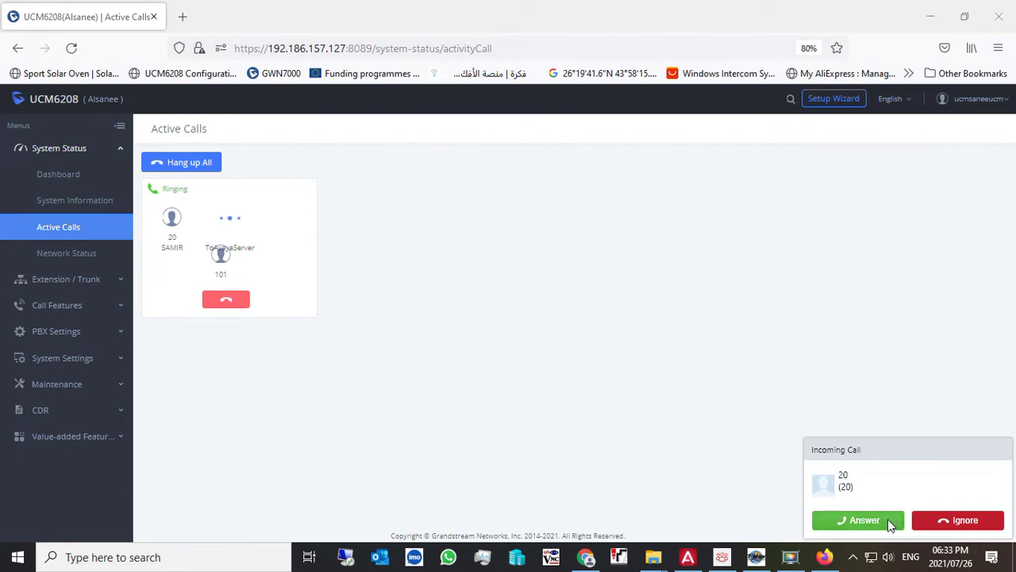
# - Answer 20's call on 101 and hang up, then answer 20's next call on 102
pyautogui.click(861, 520)
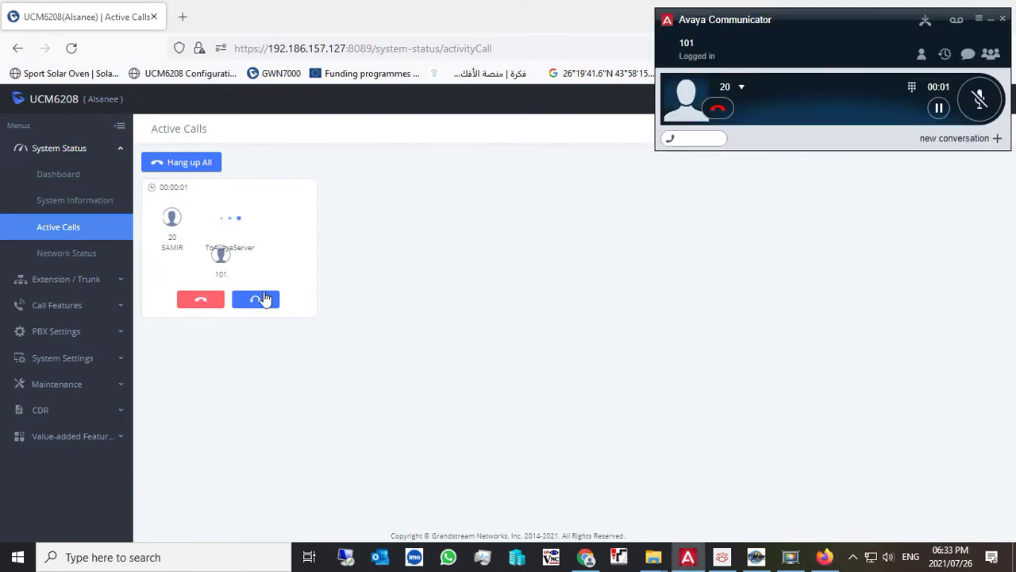
pyautogui.click(718, 108)
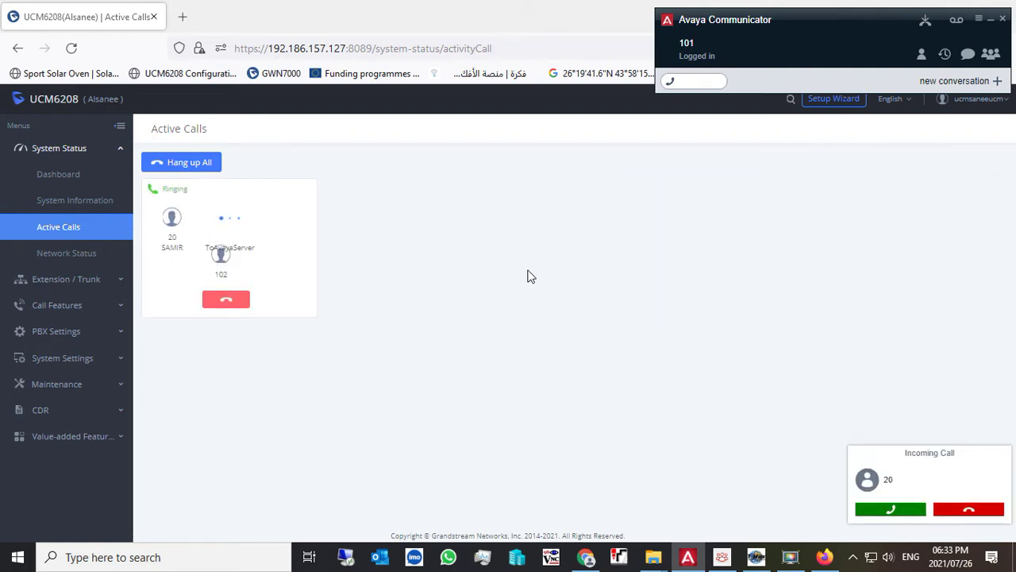
pyautogui.click(898, 512)
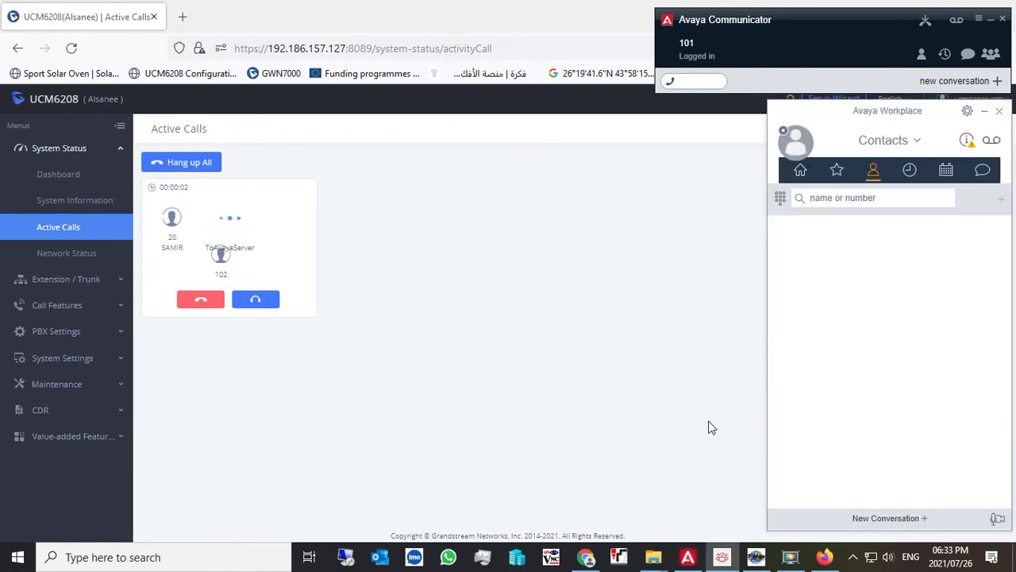
# - Dial 20 from Communicator, then hang it up from the UCM's Active Calls and confirm
pyautogui.click(704, 81)
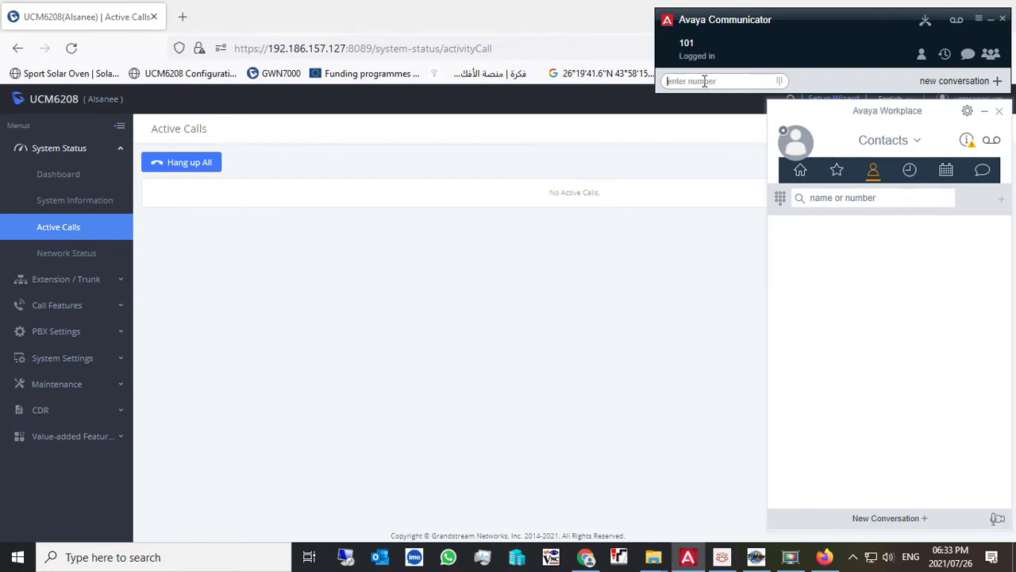
pyautogui.write('20')
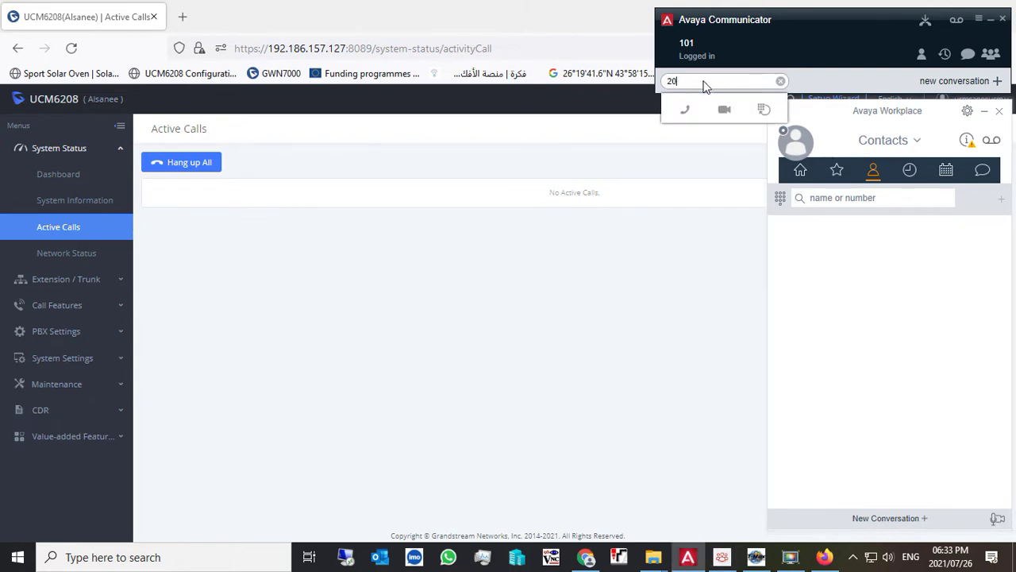
pyautogui.press('Return')
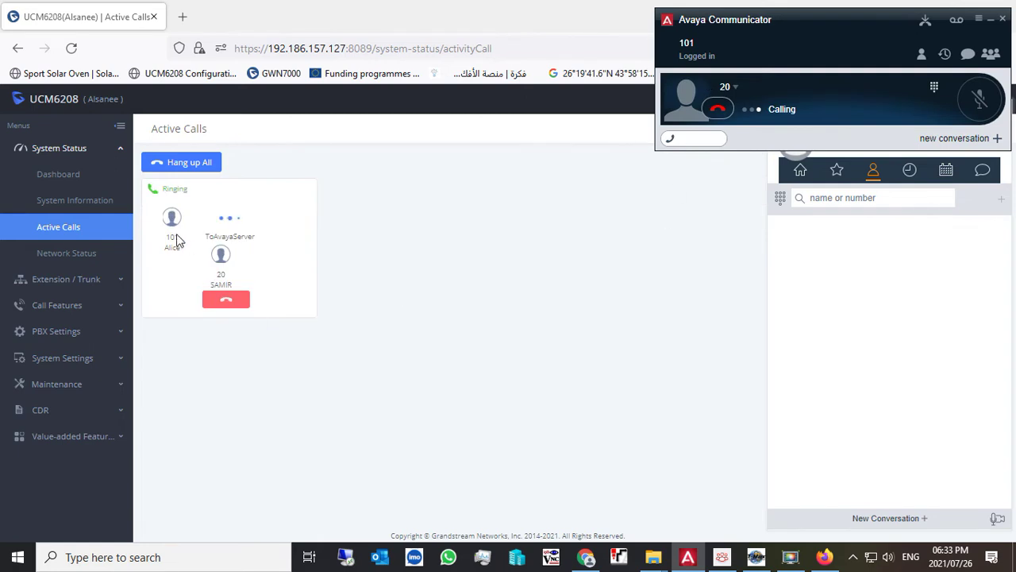
pyautogui.click(231, 300)
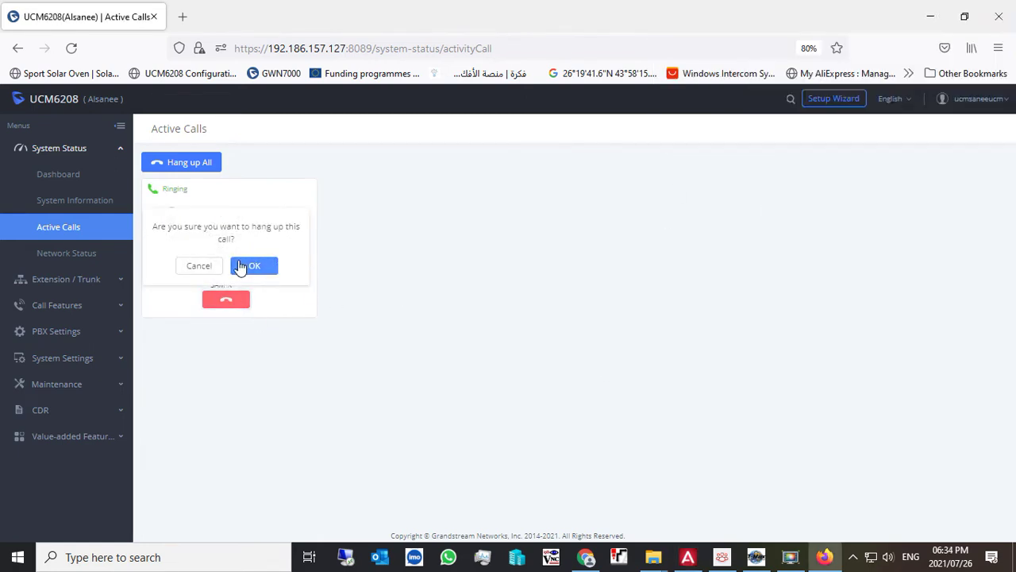
pyautogui.click(208, 265)
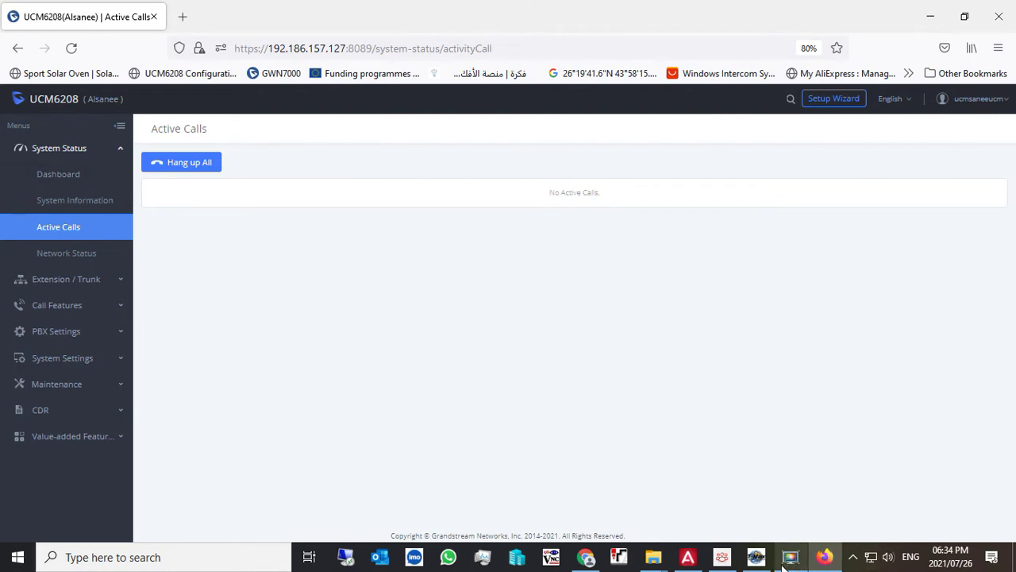
# - Minimize Firefox, enter 9 in Communicator's dial field, and dismiss the login status menu
pyautogui.moveTo(786, 562)
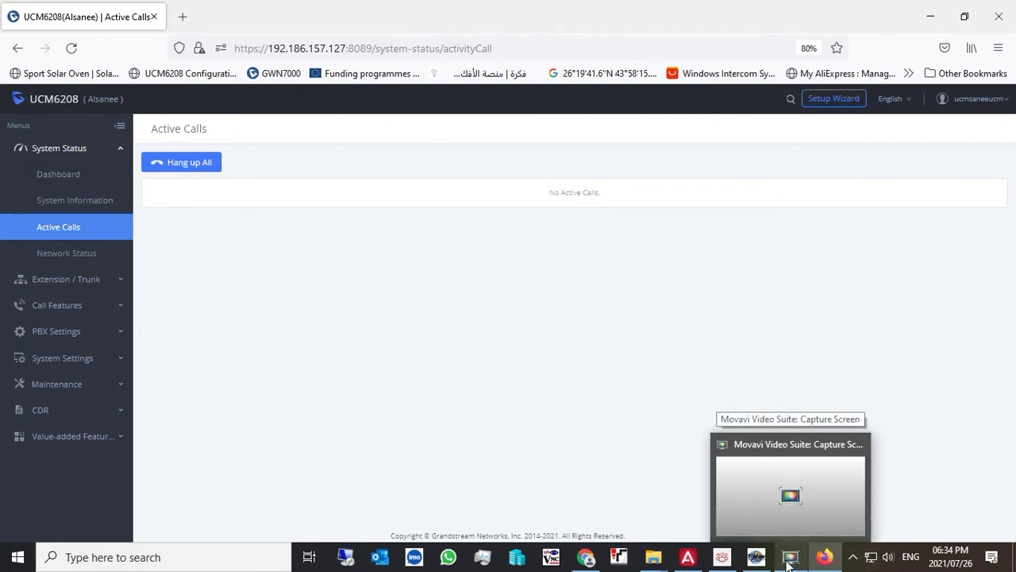
pyautogui.click(930, 16)
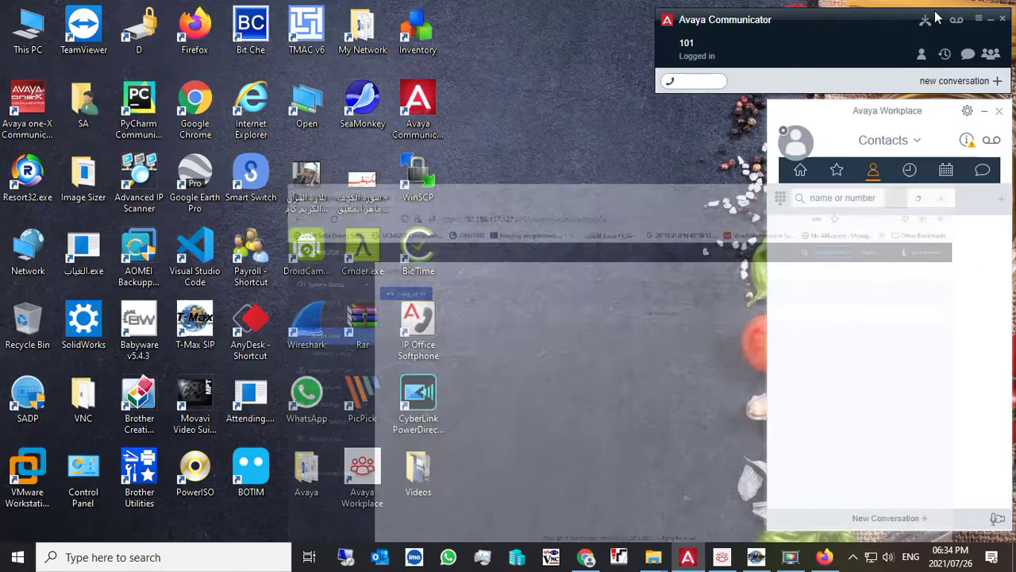
pyautogui.click(689, 83)
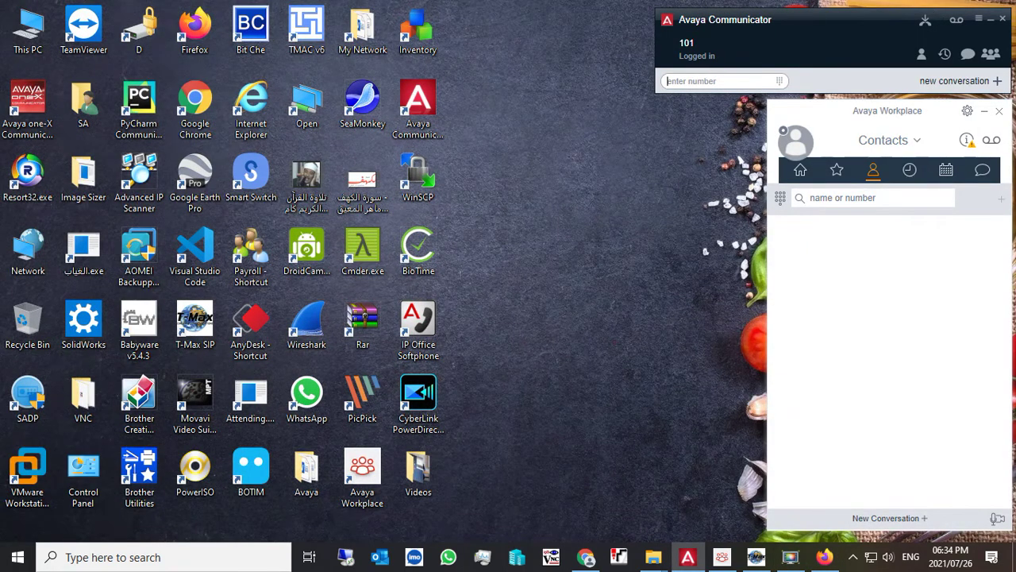
pyautogui.write('9')
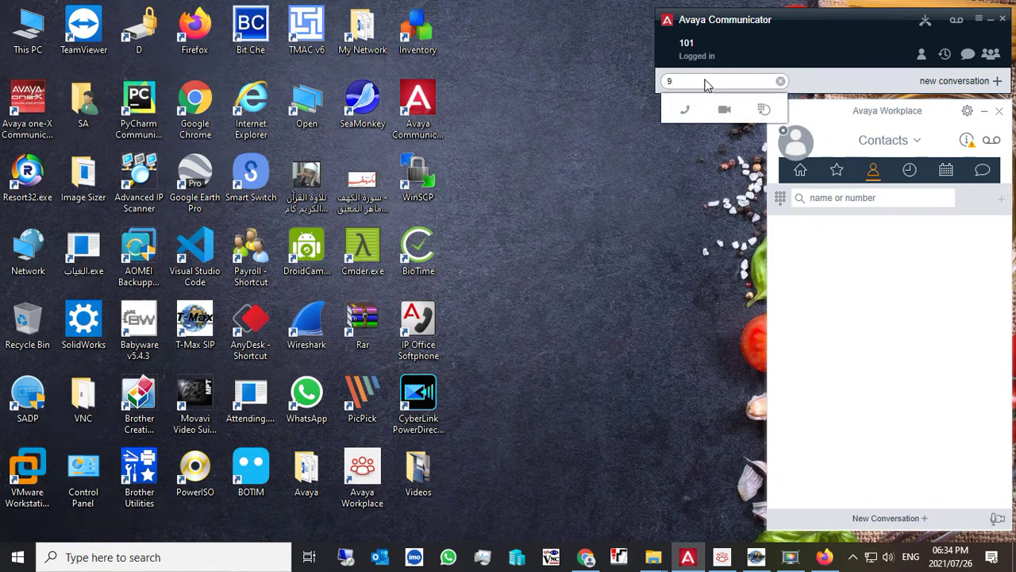
pyautogui.click(770, 36)
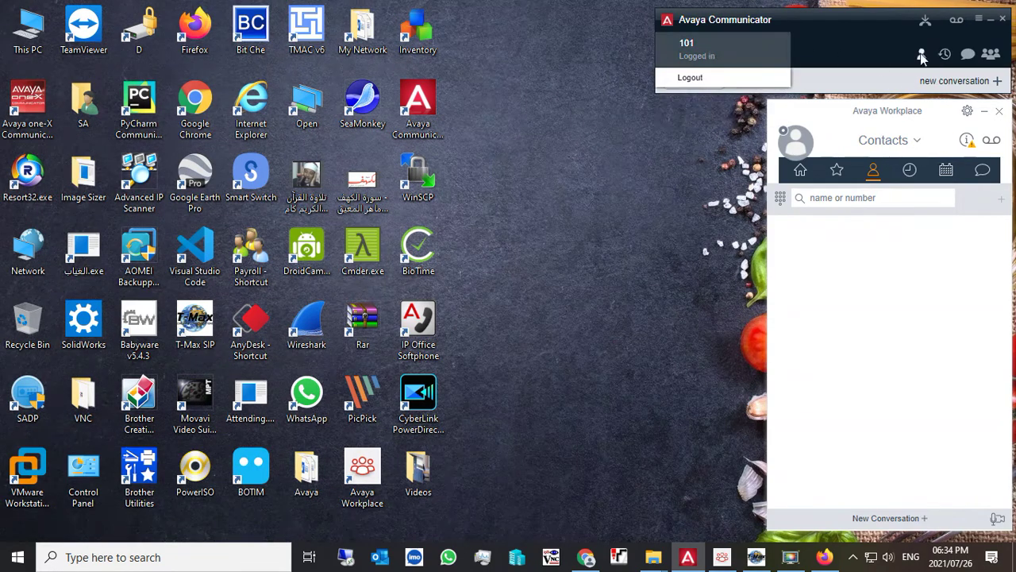
pyautogui.click(855, 79)
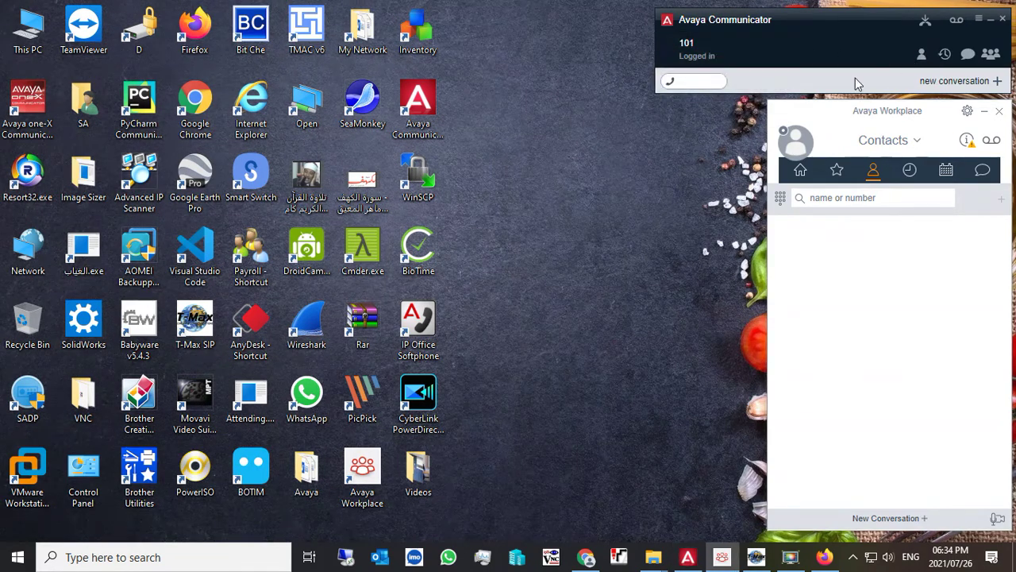
# - Browse the contact list, then switch to Call History and scroll through today's calls
pyautogui.click(922, 54)
pyautogui.scroll(-3, 765, 164)
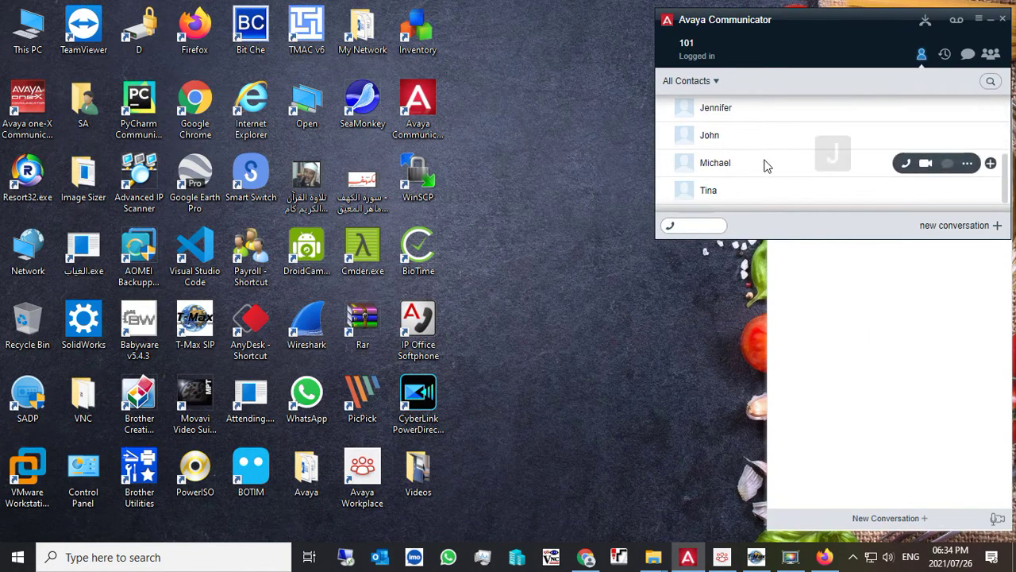
pyautogui.scroll(3, 764, 164)
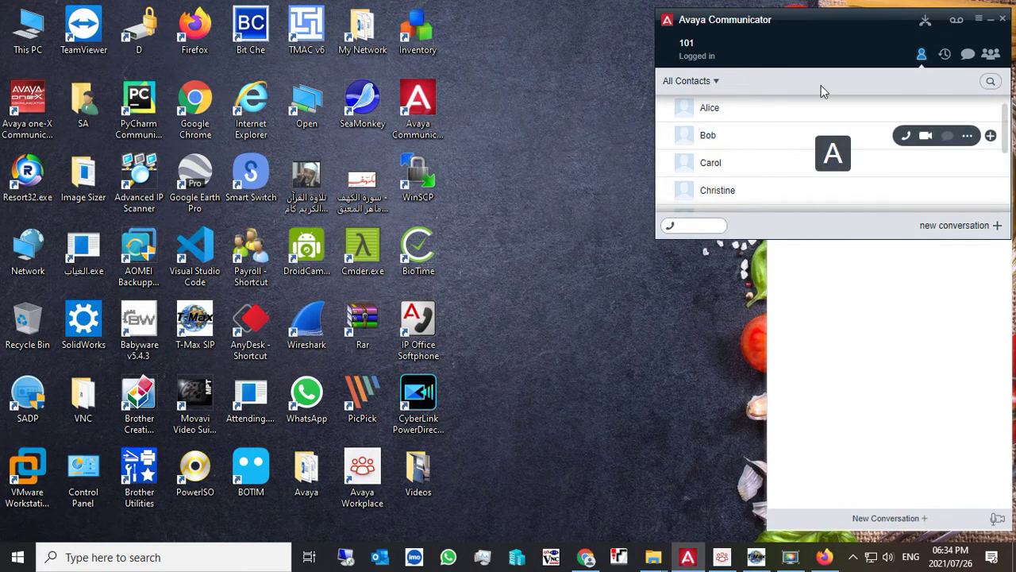
pyautogui.click(945, 54)
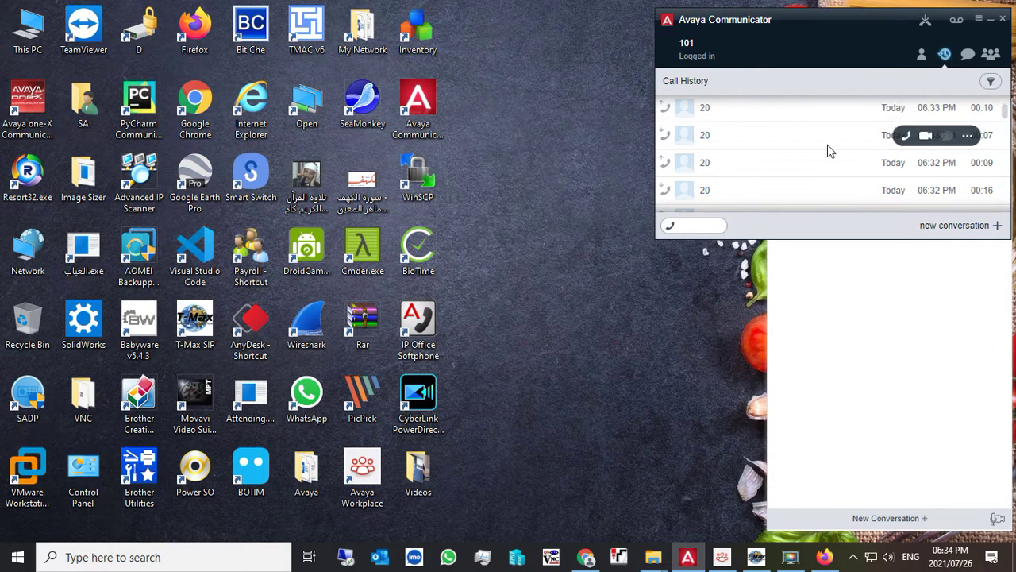
pyautogui.scroll(-2, 748, 158)
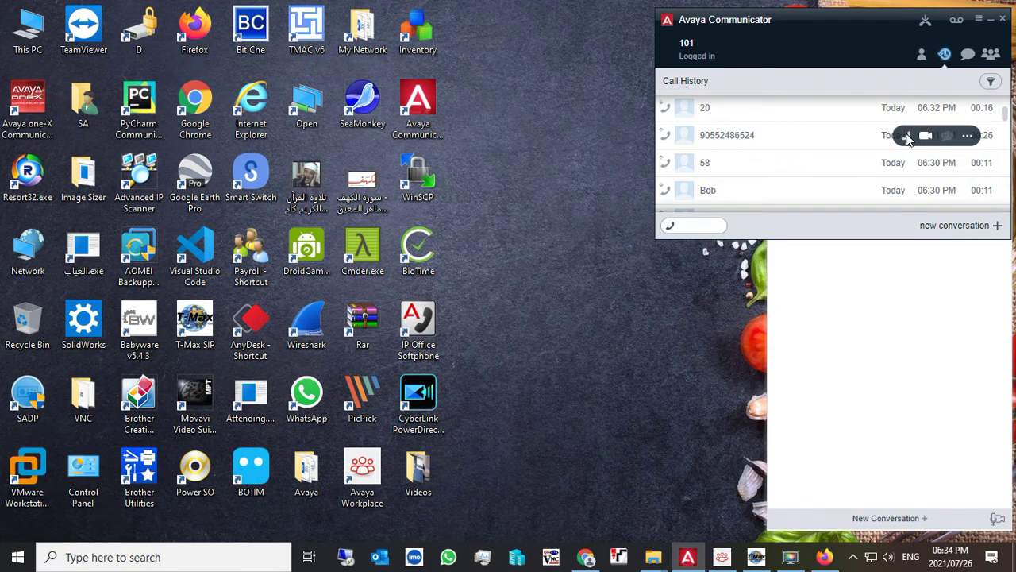
# - Redial the external mobile number from history, then hang it up on the UCM6208 Active Calls page
pyautogui.click(909, 136)
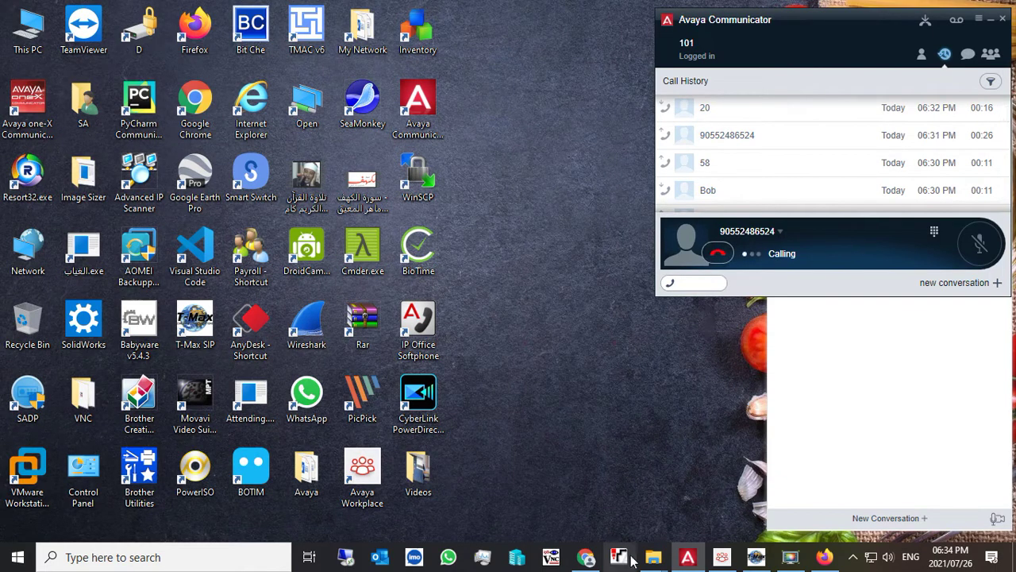
pyautogui.click(824, 557)
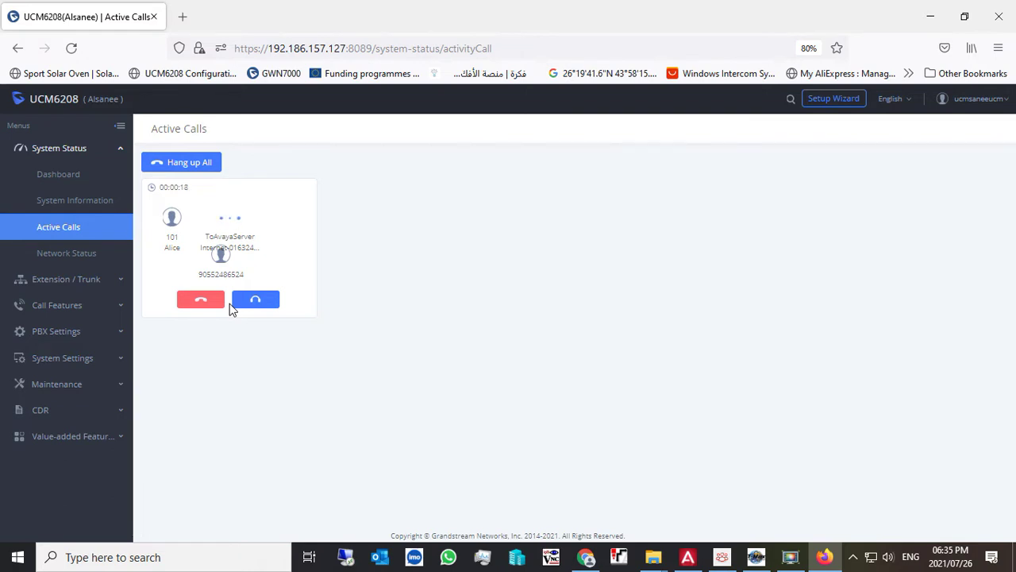
pyautogui.click(197, 305)
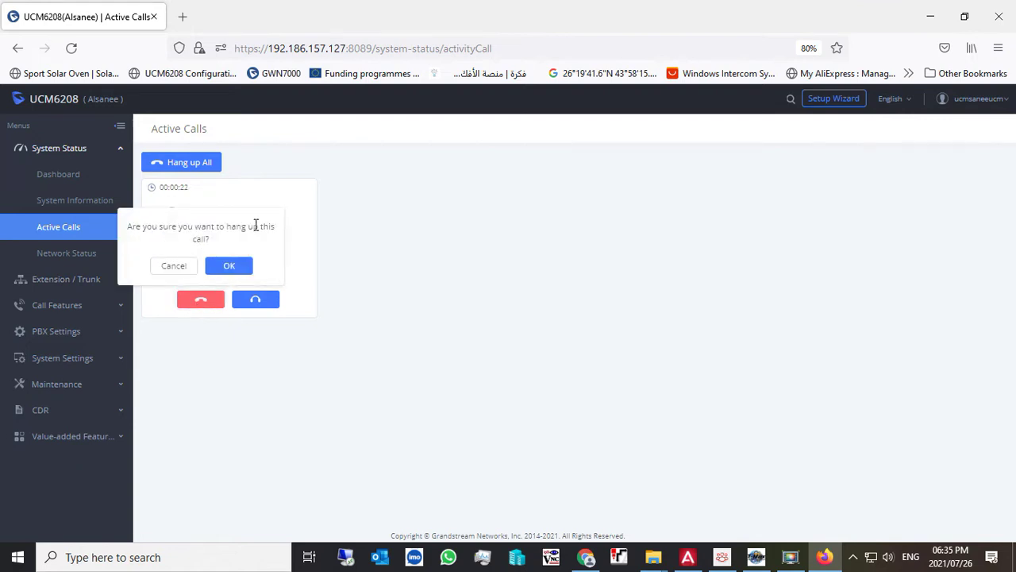
pyautogui.click(228, 266)
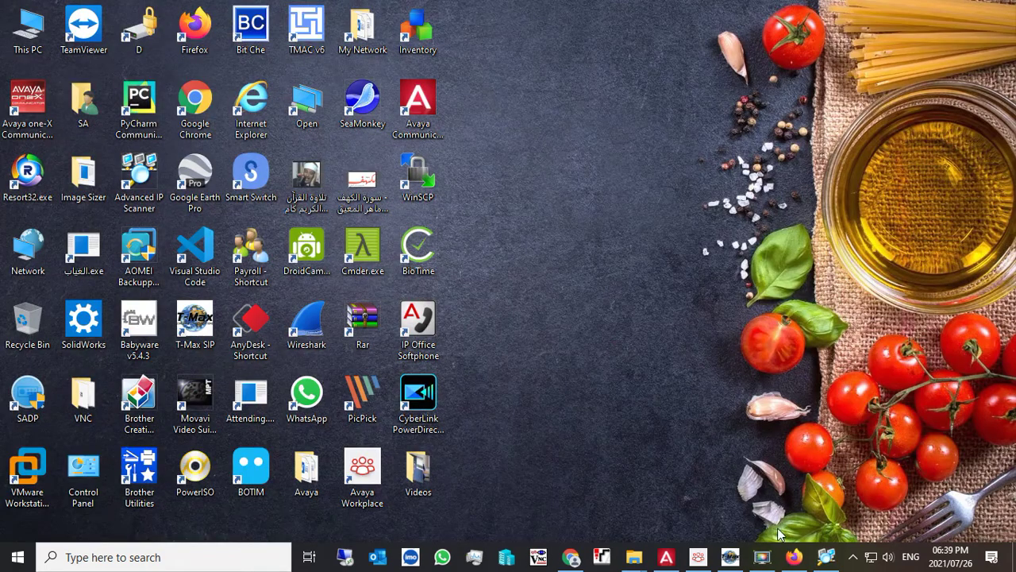
# - Bring up T-Max SIP, Avaya Workplace and Avaya Communicator, then collapse Communicator's call history panel
pyautogui.click(729, 556)
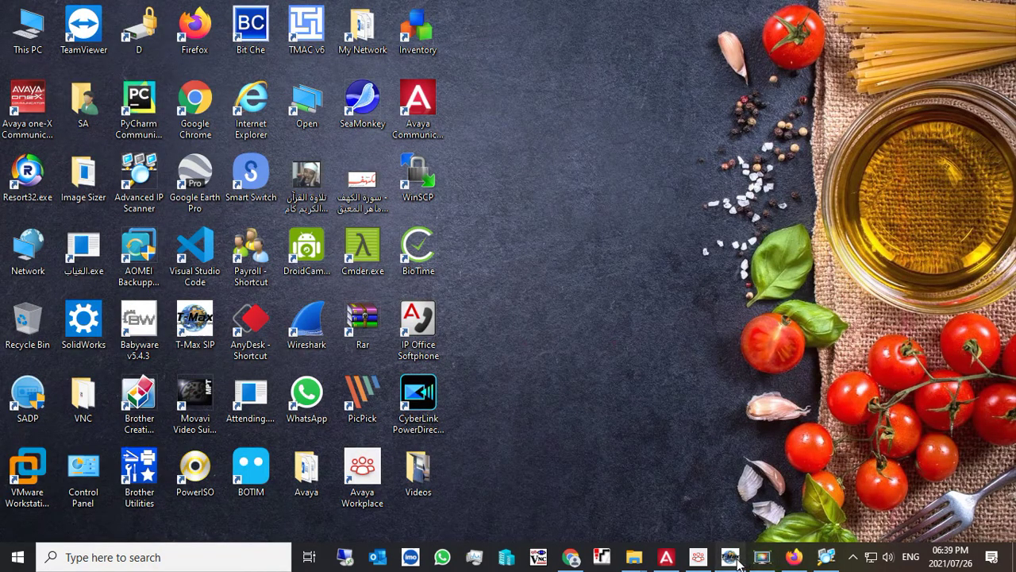
pyautogui.click(697, 559)
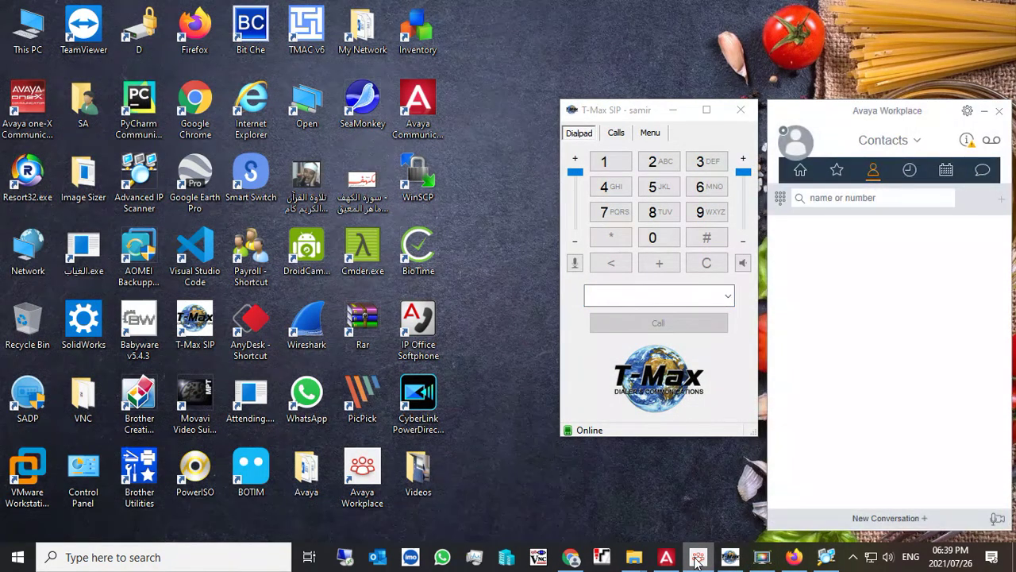
pyautogui.moveTo(683, 560)
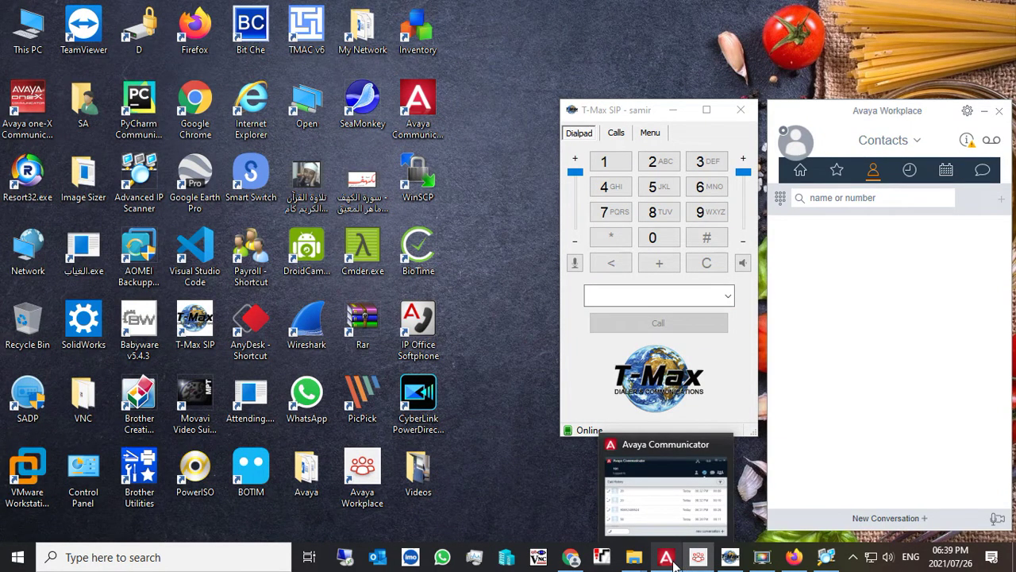
pyautogui.click(667, 558)
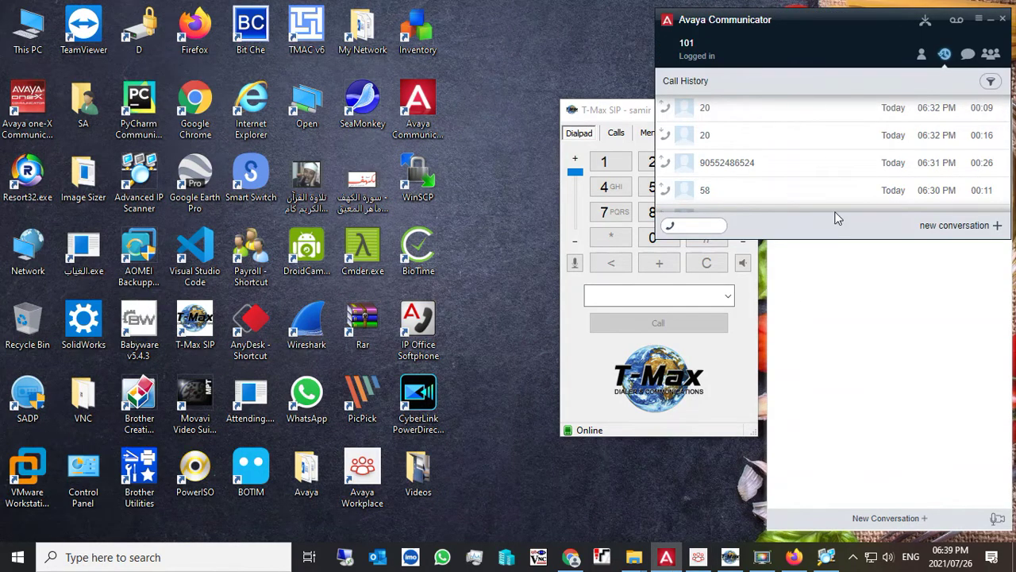
pyautogui.click(944, 54)
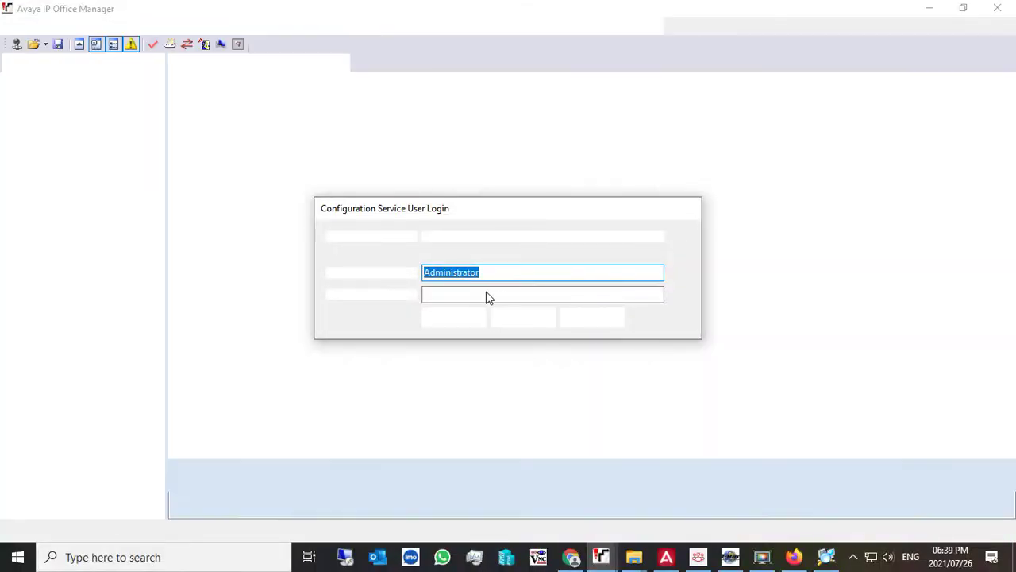
# - Log in to IP Office Manager with the service user password to load the AvayaServer configuration
pyautogui.click(487, 294)
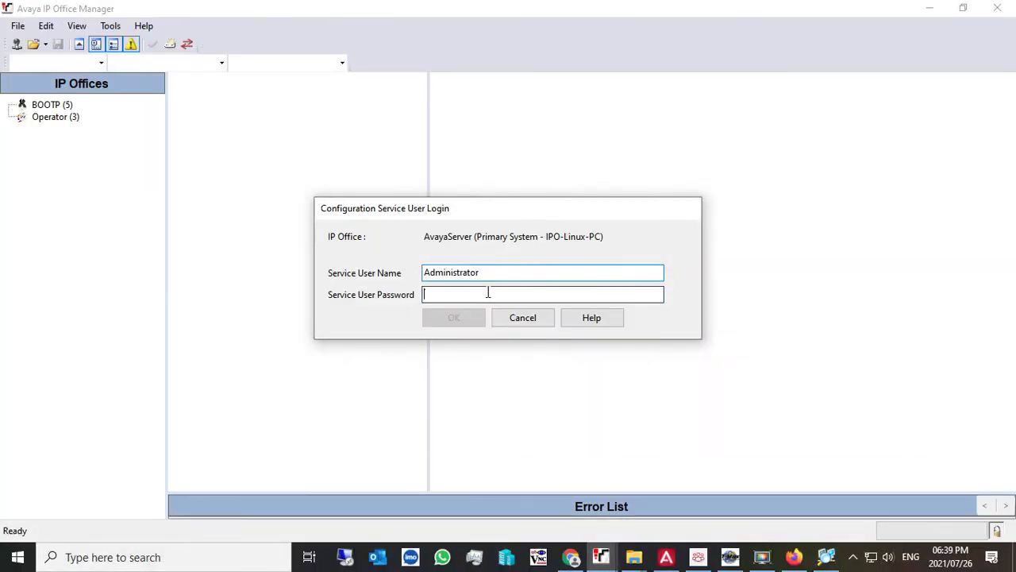
pyautogui.write('*********')
pyautogui.click(474, 317)
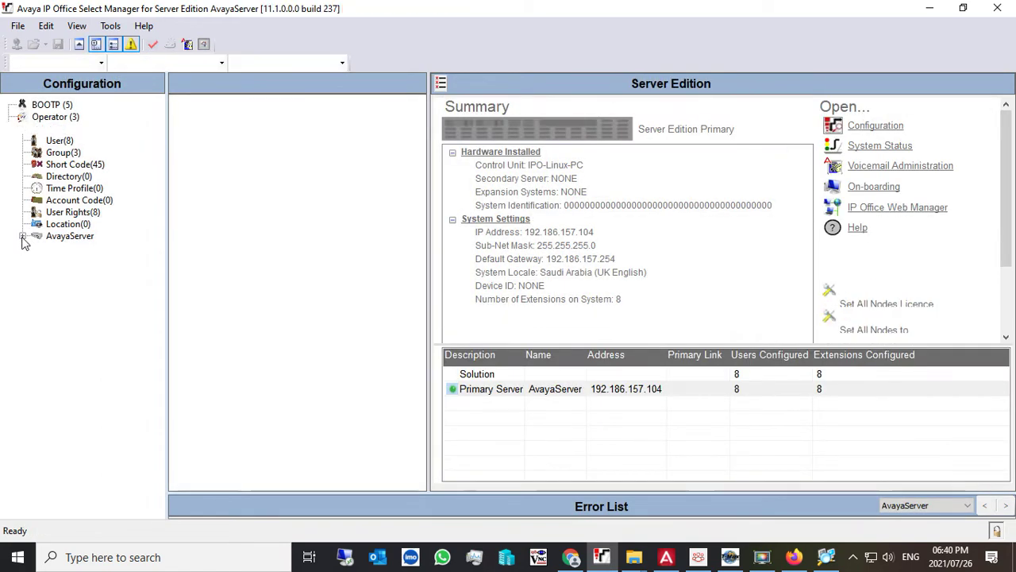
# - Expand AvayaServer, view its User (10) list, then select the AvayaServer node for its inventory
pyautogui.click(22, 236)
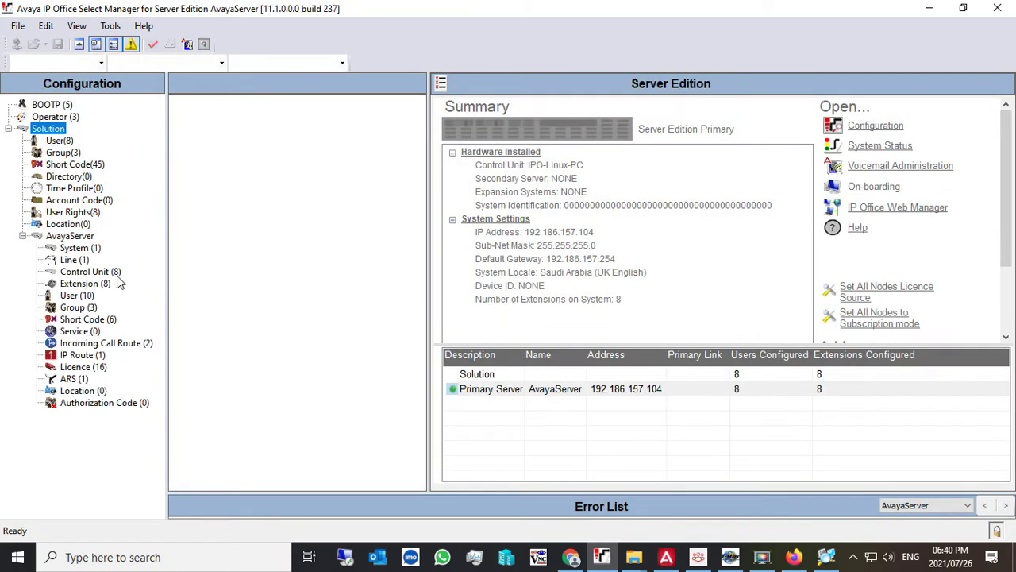
pyautogui.click(79, 296)
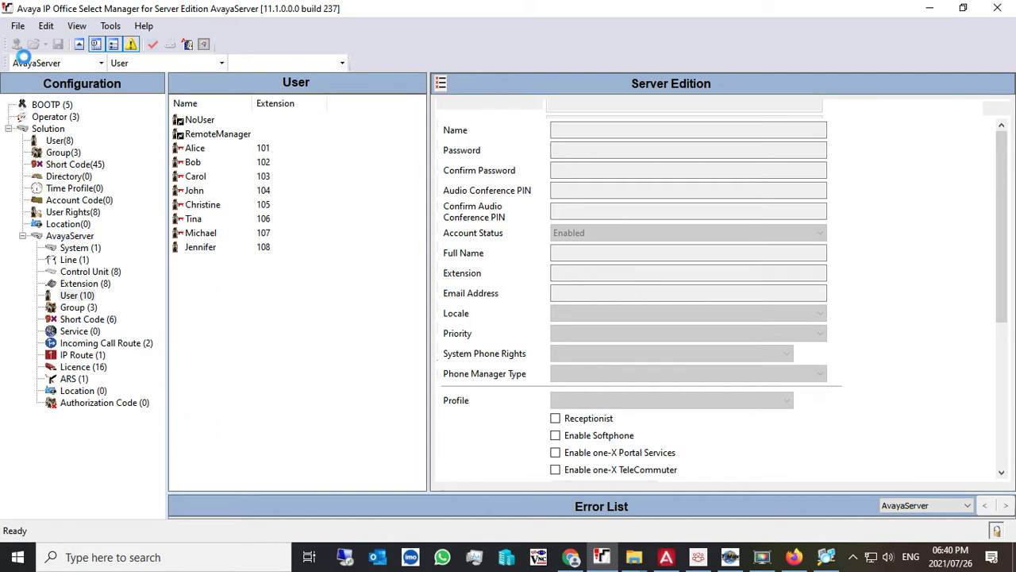
pyautogui.click(68, 237)
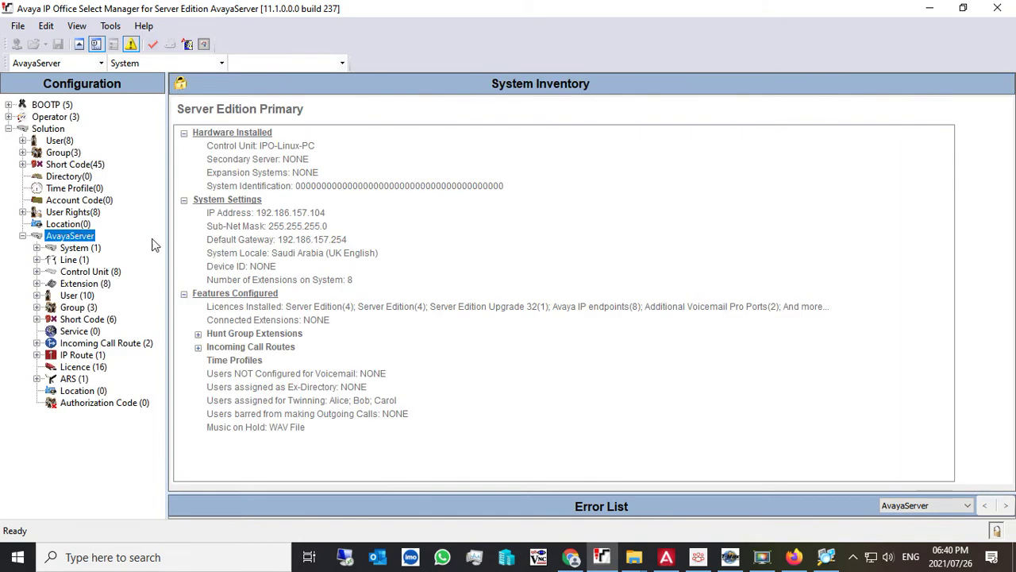
# - Launch IP Office System Status and log on to 192.186.157.104 with the administrator password
pyautogui.click(16, 26)
pyautogui.moveTo(65, 162)
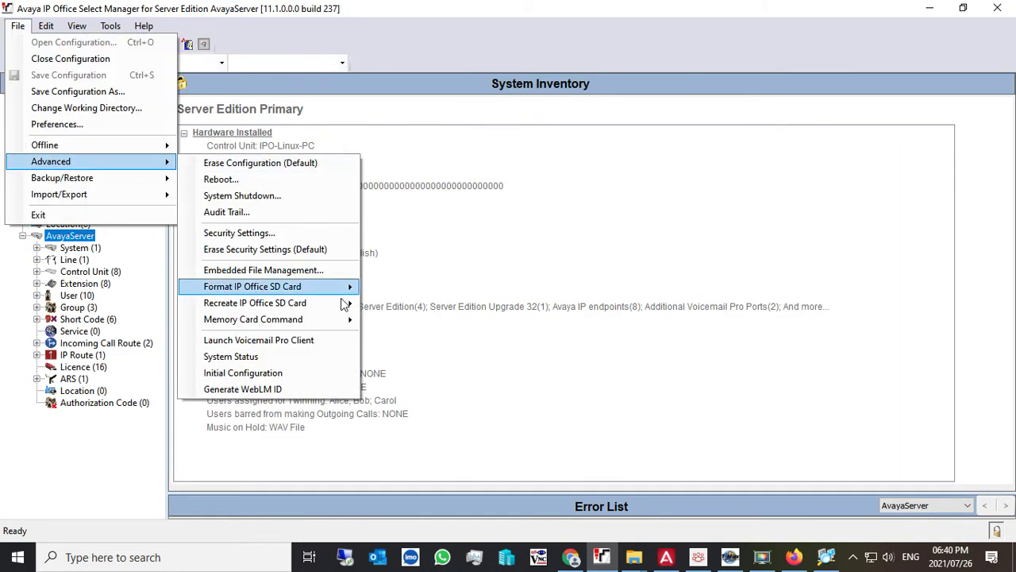
pyautogui.click(271, 356)
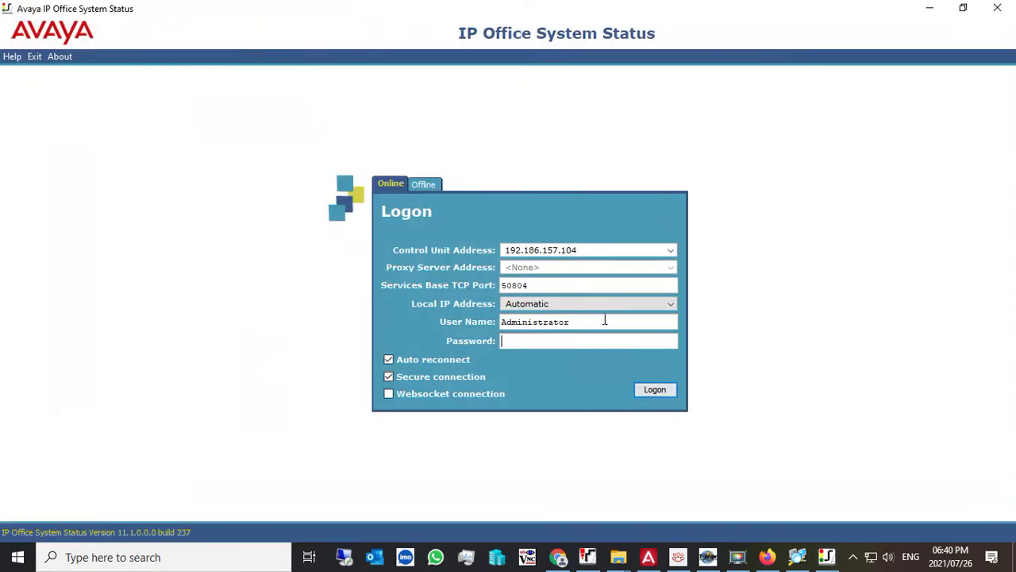
pyautogui.write('•••••••••')
pyautogui.click(651, 392)
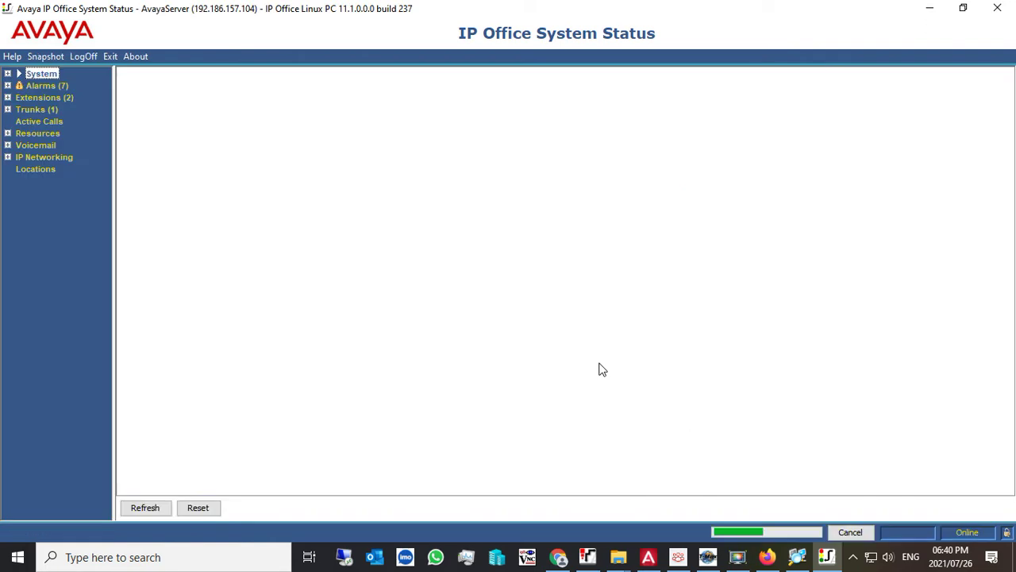
# - Check the SIP Trunk Summary for Line: 18, then view Active Calls showing the incoming call from 20
pyautogui.click(7, 109)
pyautogui.click(40, 122)
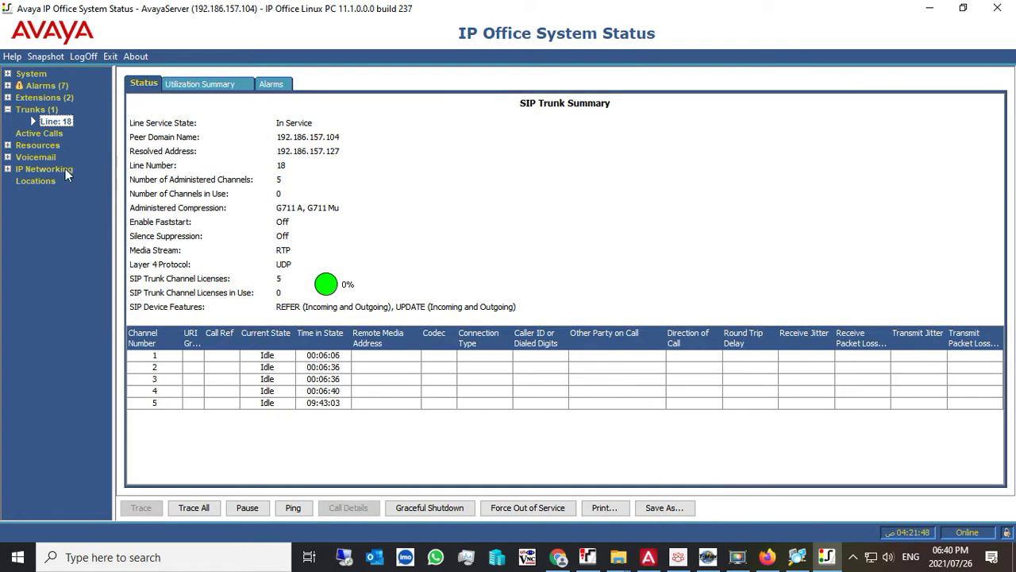
pyautogui.click(36, 134)
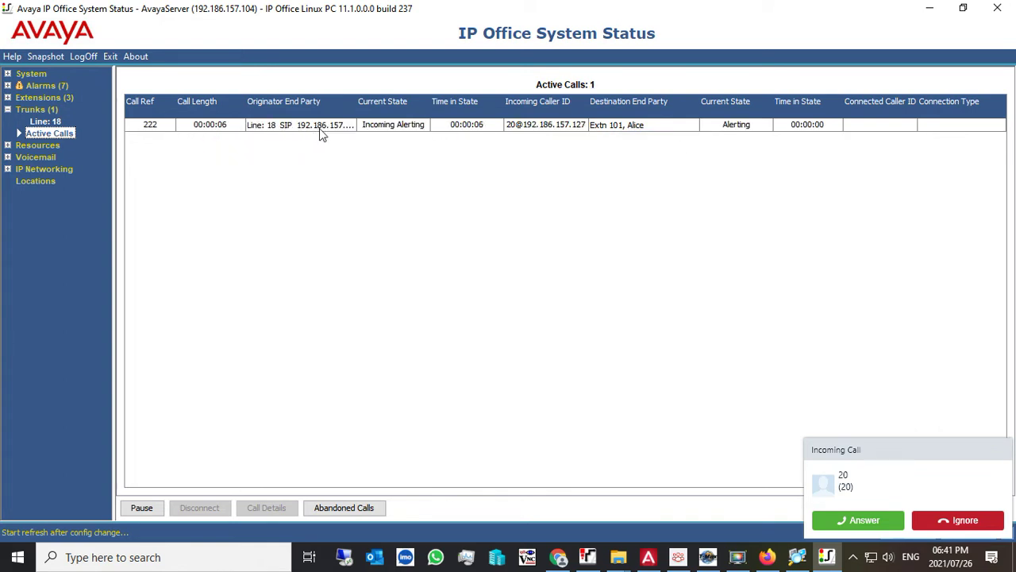
# - Answer both incoming calls from 20, the second in Avaya Workplace, then minimize Workplace
pyautogui.click(864, 520)
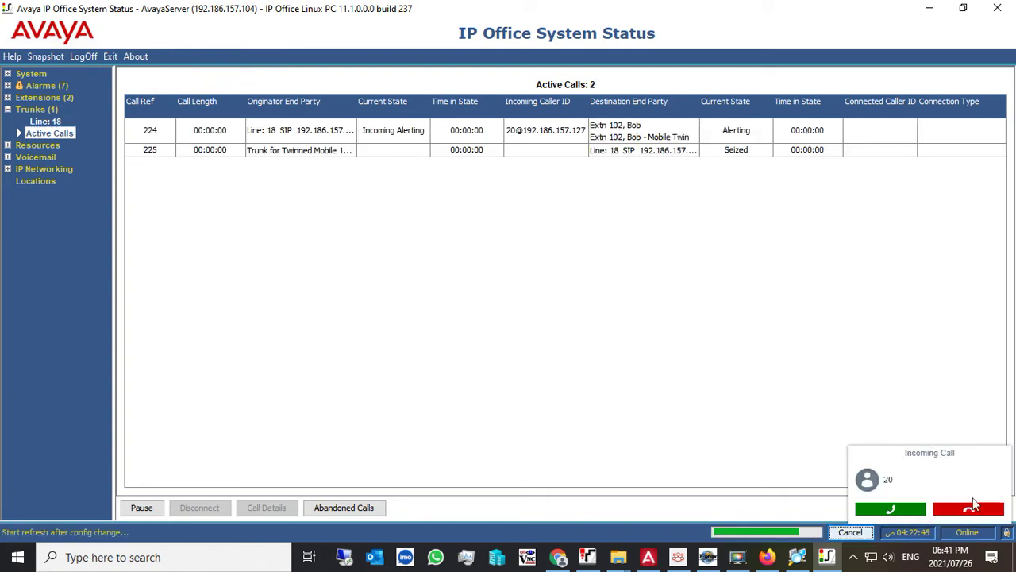
pyautogui.click(890, 509)
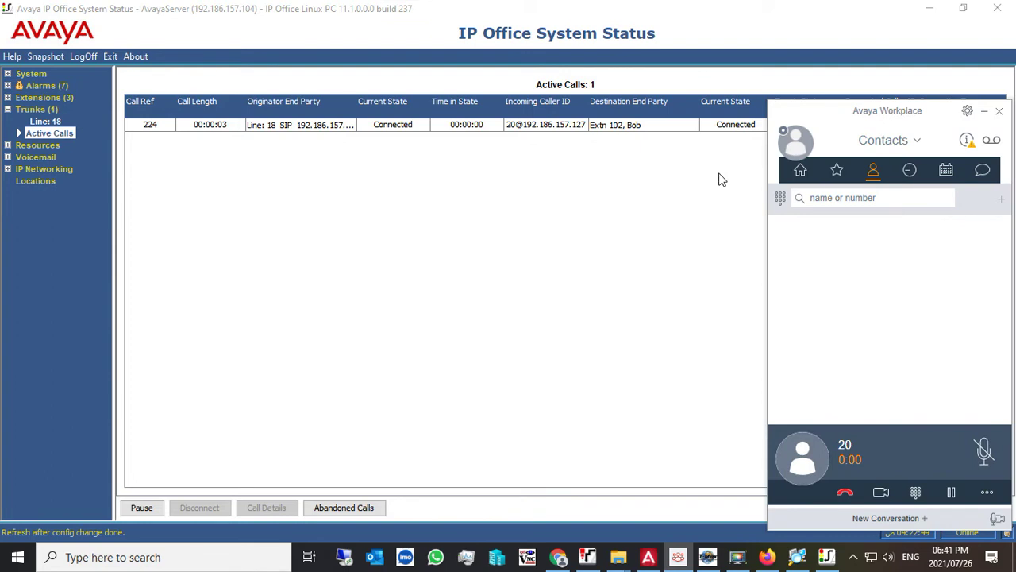
pyautogui.click(984, 113)
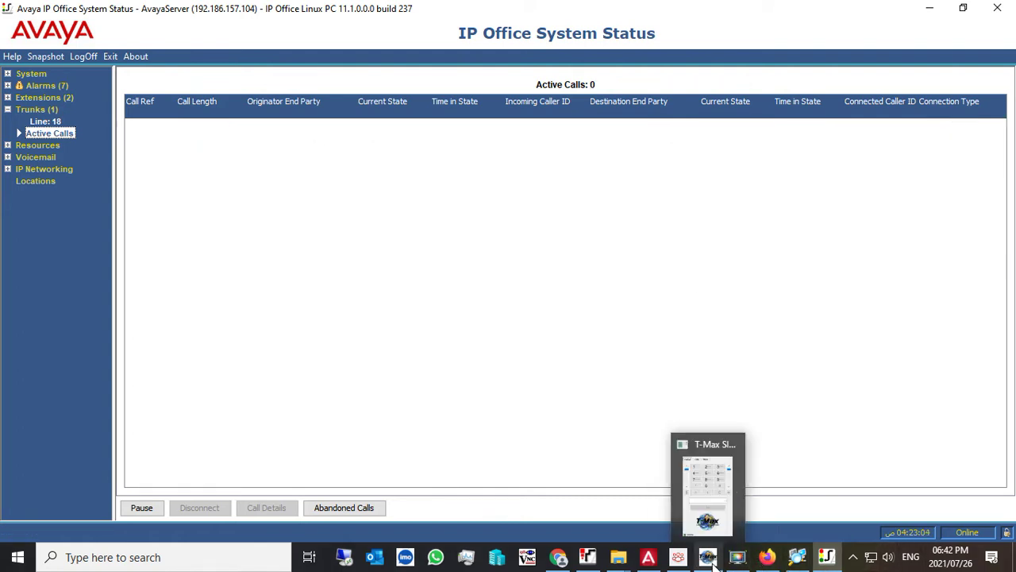
# - Dial 20 from Avaya Communicator and widen the Destination End Party column to confirm Line 18
pyautogui.click(649, 559)
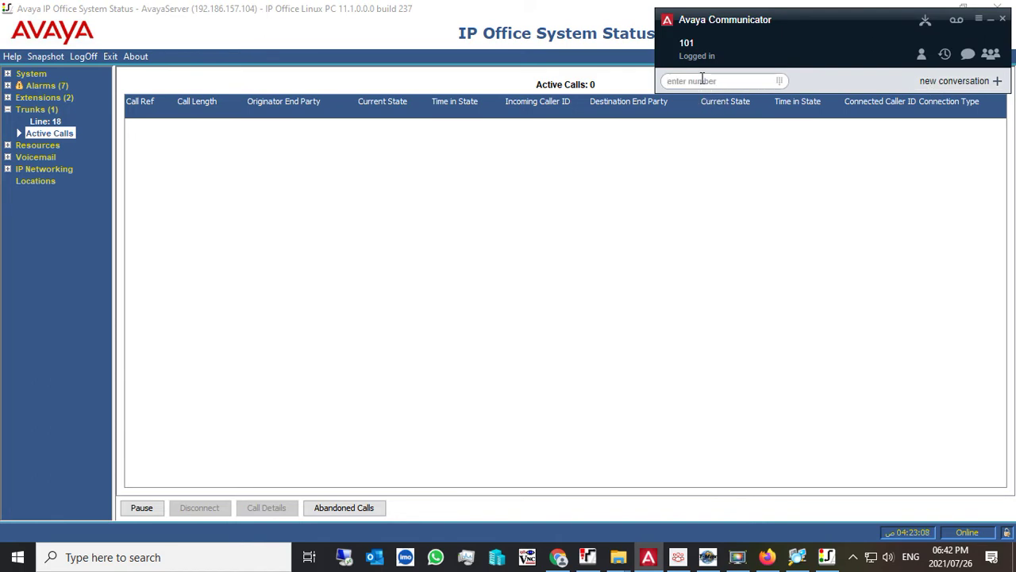
pyautogui.write('20')
pyautogui.press('Return')
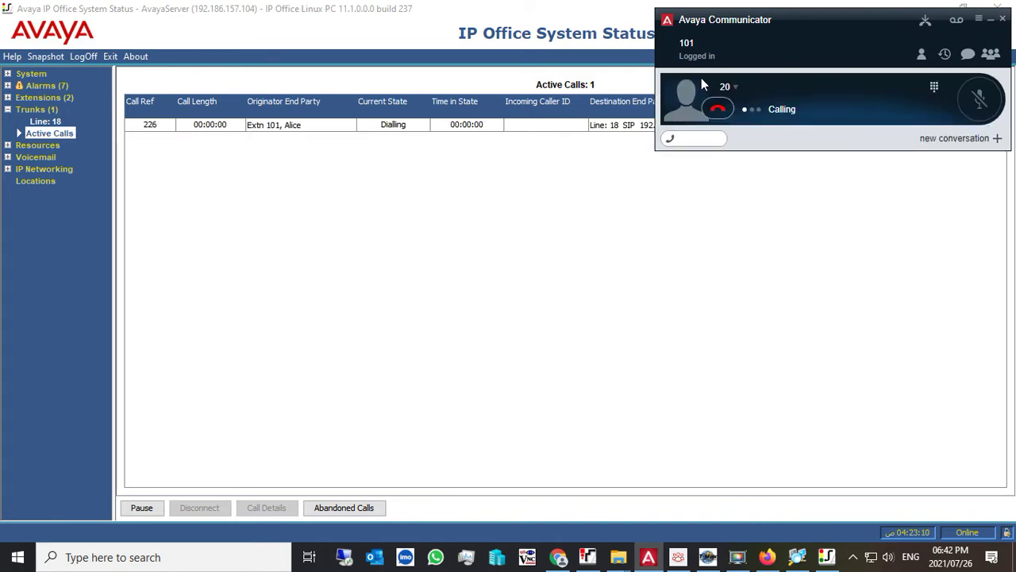
pyautogui.moveTo(809, 22); pyautogui.dragTo(777, 214)
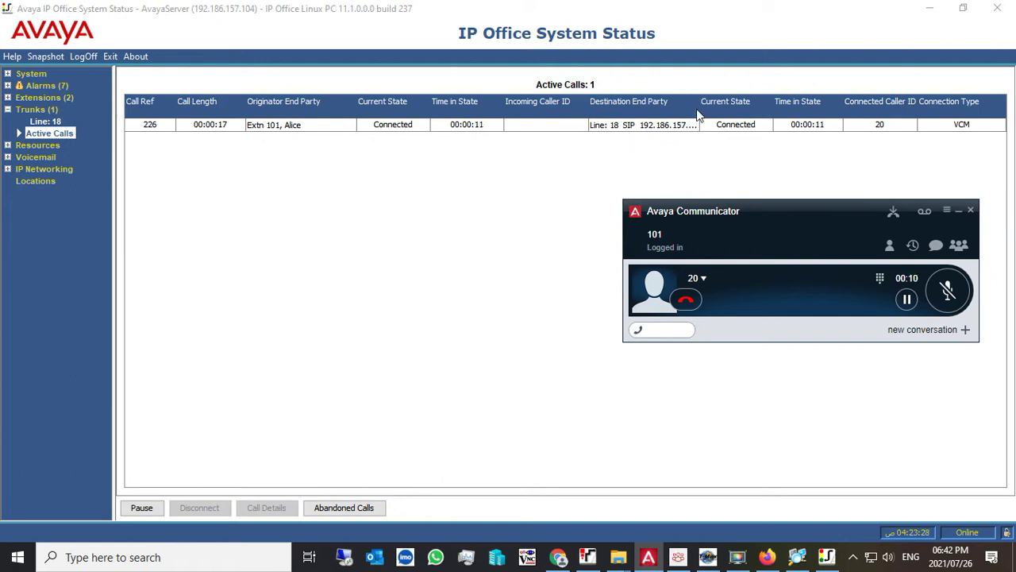
pyautogui.click(718, 127)
pyautogui.moveTo(719, 127); pyautogui.dragTo(814, 129)
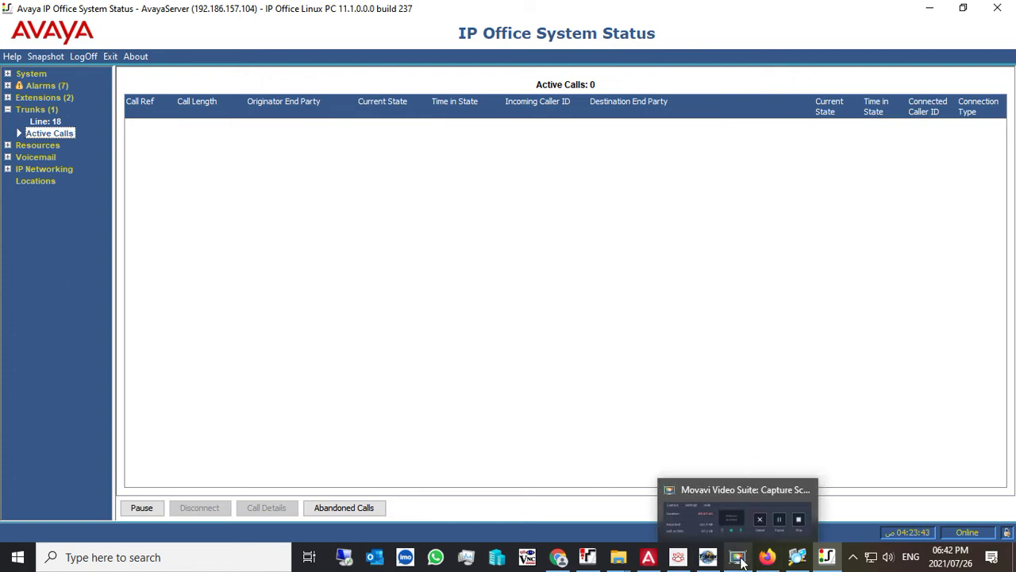
# - Dial the external mobile number from Communicator and open that call's Call Details in Active Calls
pyautogui.click(649, 556)
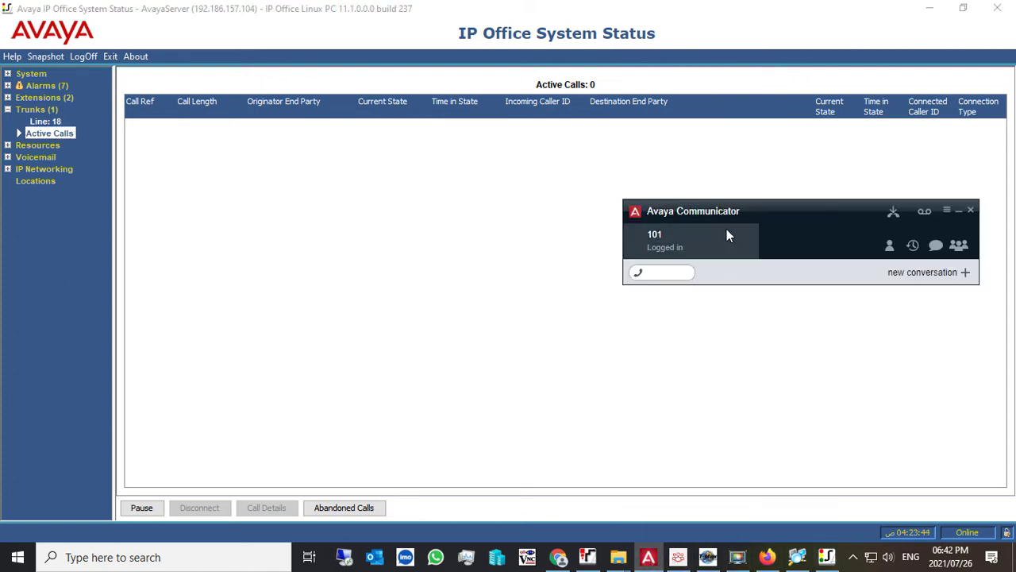
pyautogui.click(662, 270)
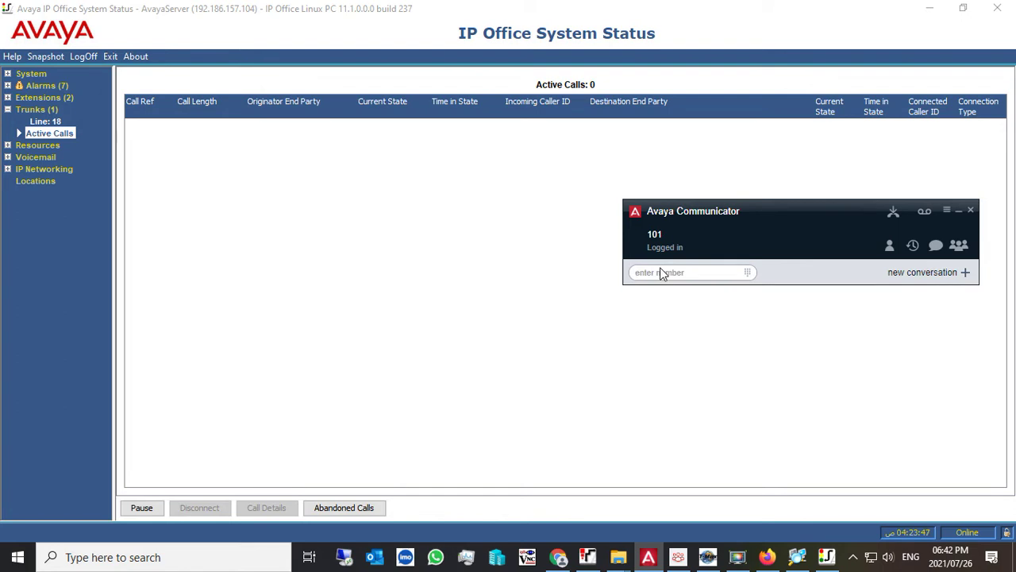
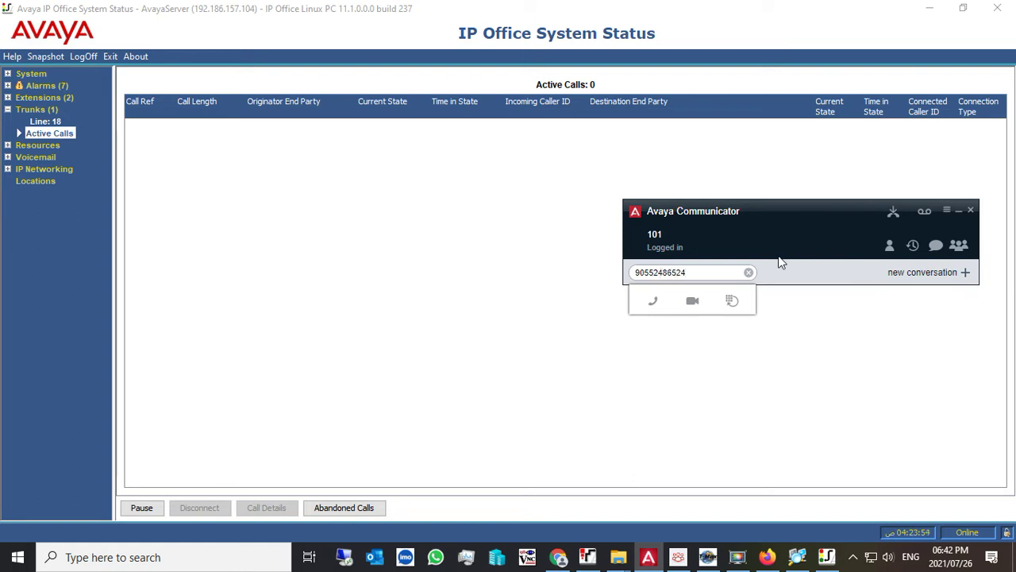
pyautogui.click(654, 306)
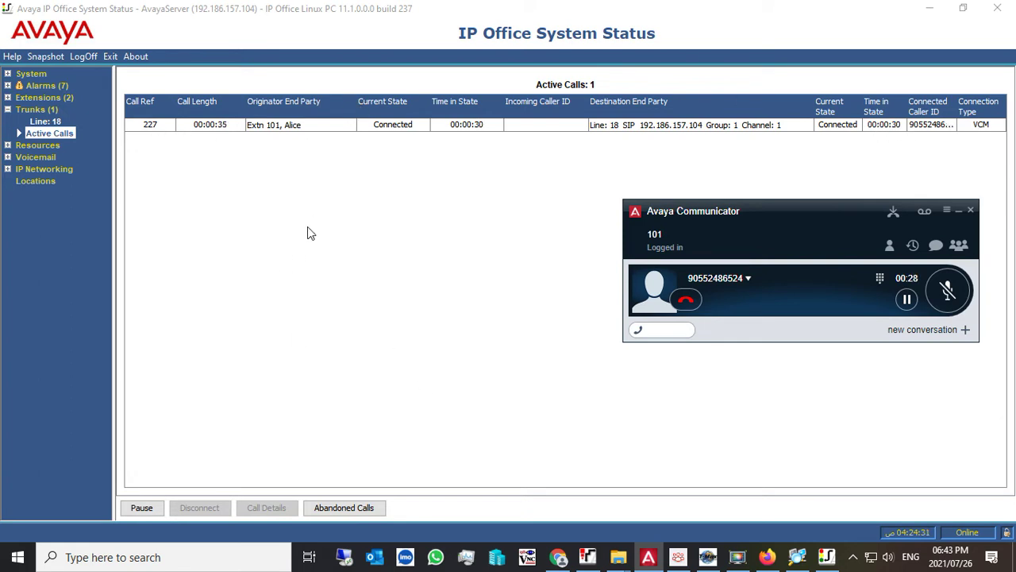
pyautogui.doubleClick(270, 125)
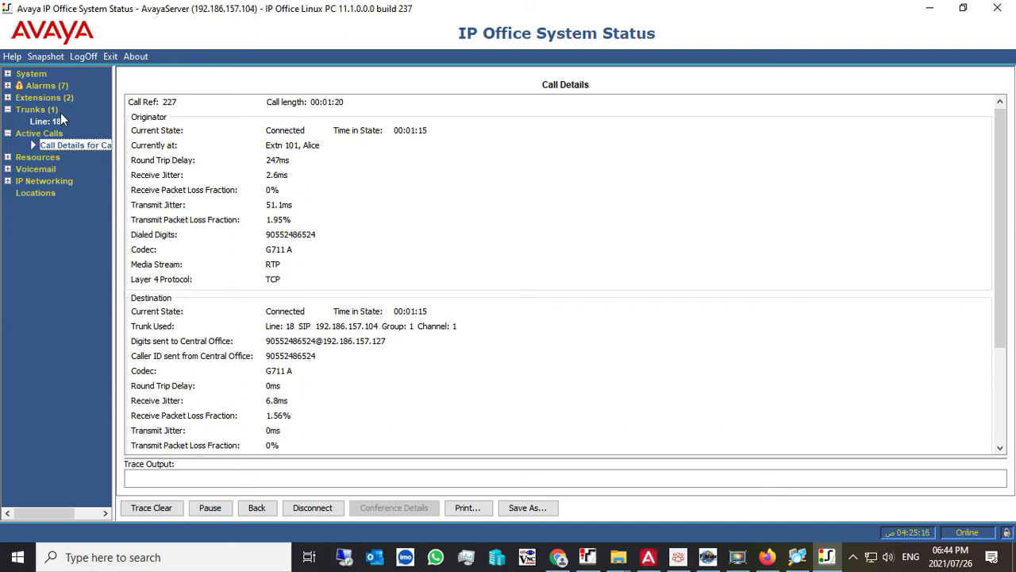
# - Open Line: 18's SIP Trunk Summary to verify channel 1 Connected, Outgoing, G711 A to extension 101
pyautogui.click(48, 111)
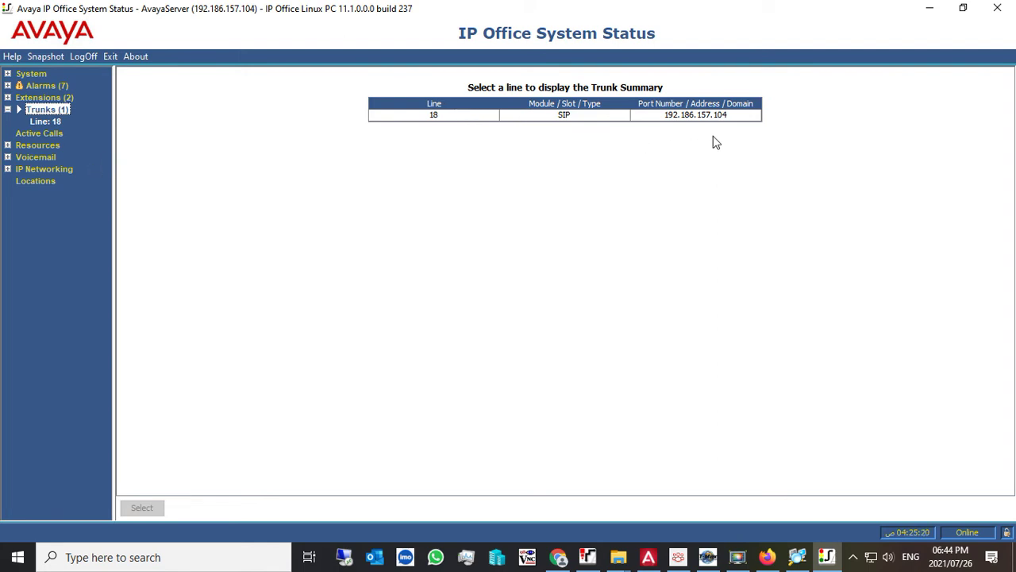
pyautogui.click(54, 122)
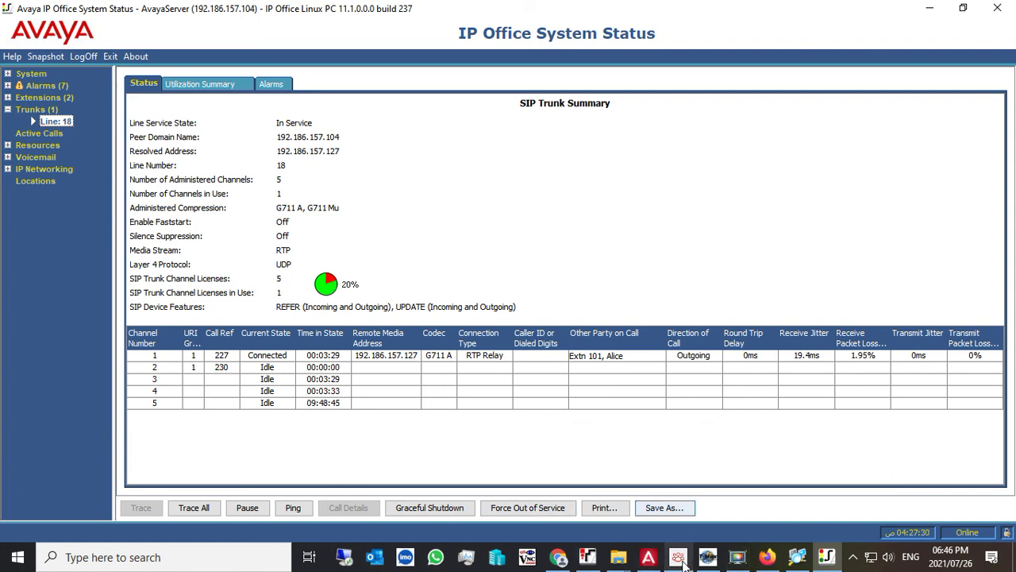
pyautogui.moveTo(737, 564)
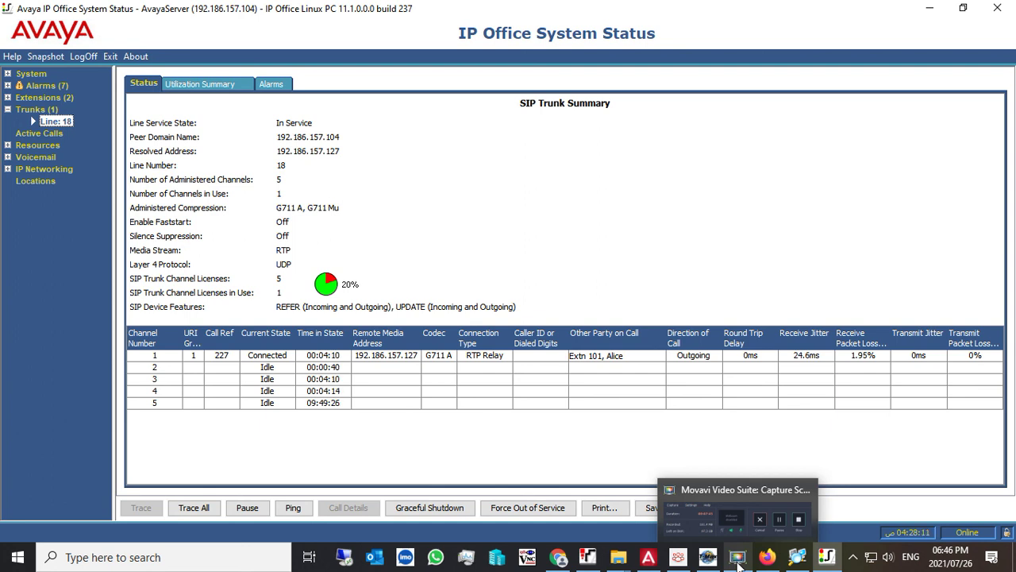
pyautogui.click(738, 560)
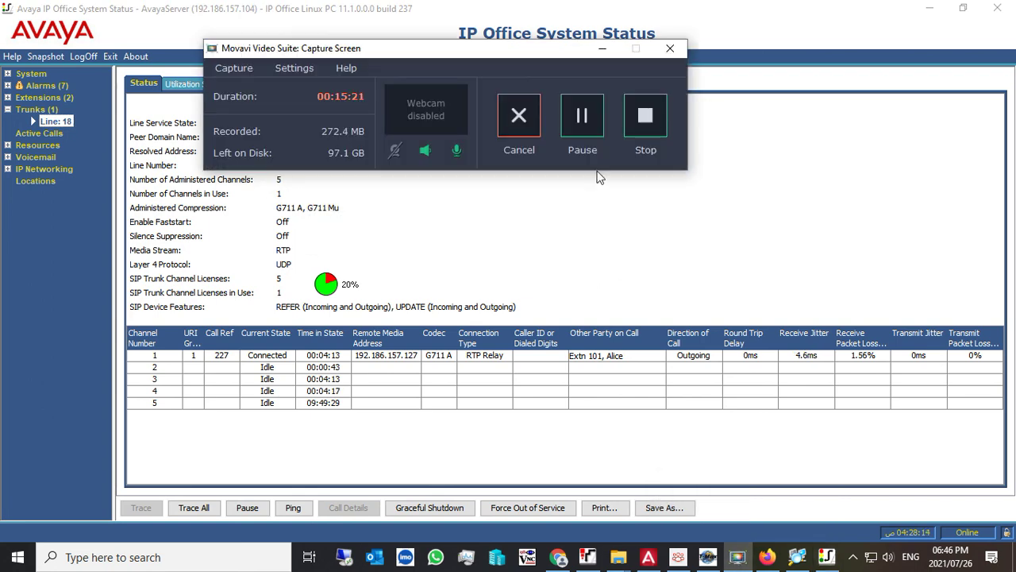